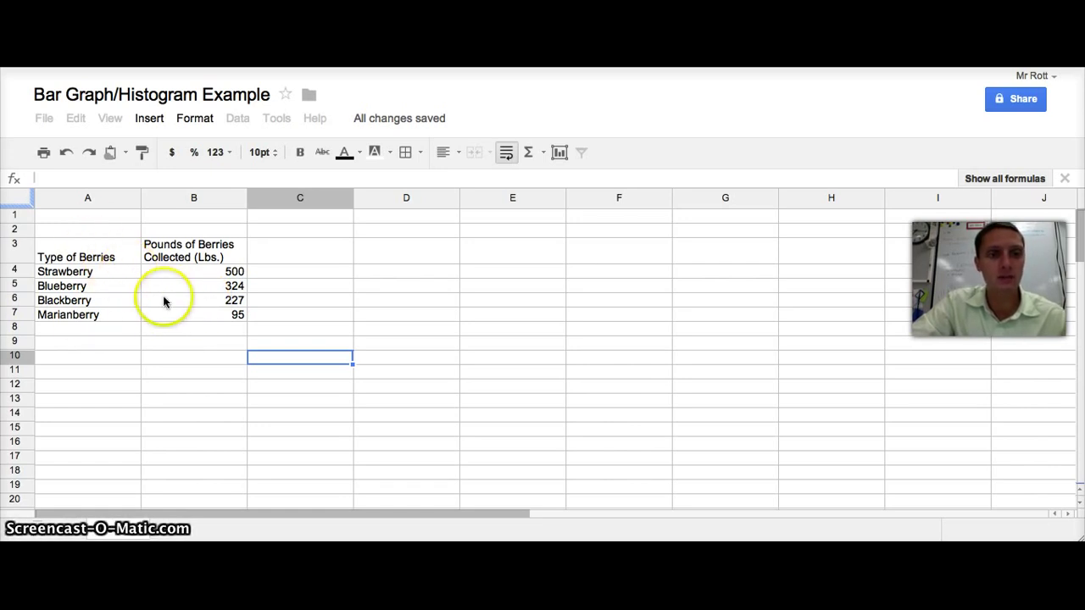
Select the berry data in A3:B7 and start a new chart from it.
{"action": "left_click", "coordinate": [85, 252]}
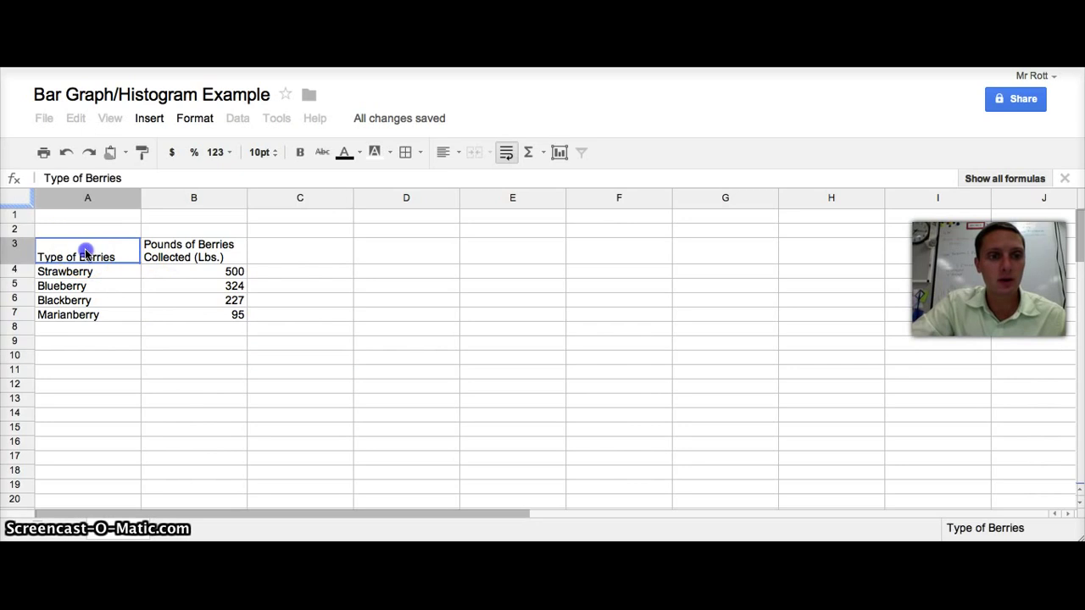
{"action": "left_click_drag", "start_coordinate": [150, 267], "coordinate": [201, 317]}
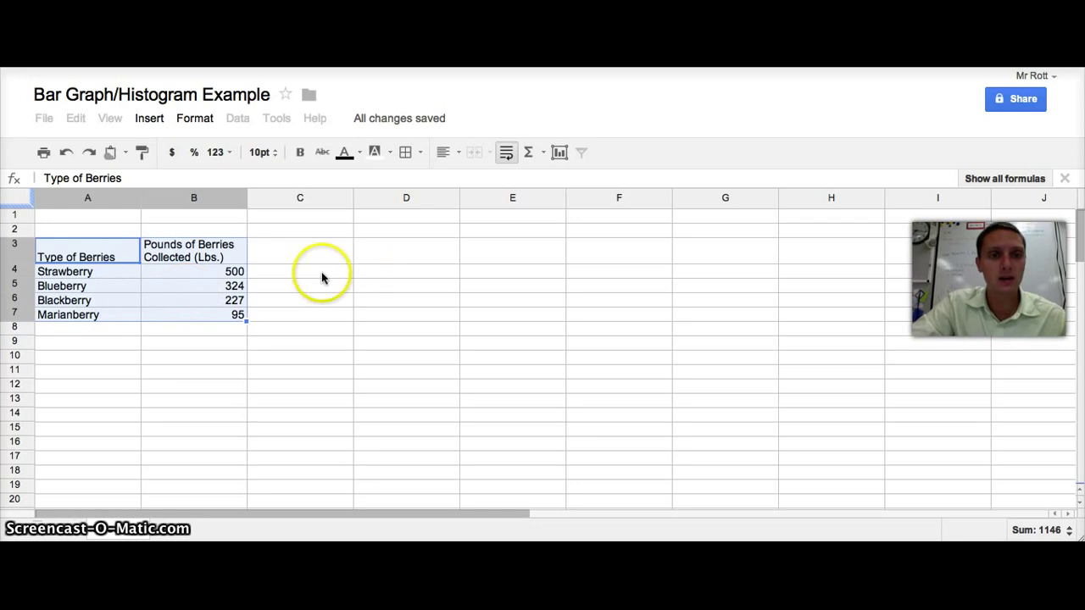
{"action": "left_click", "coordinate": [559, 153]}
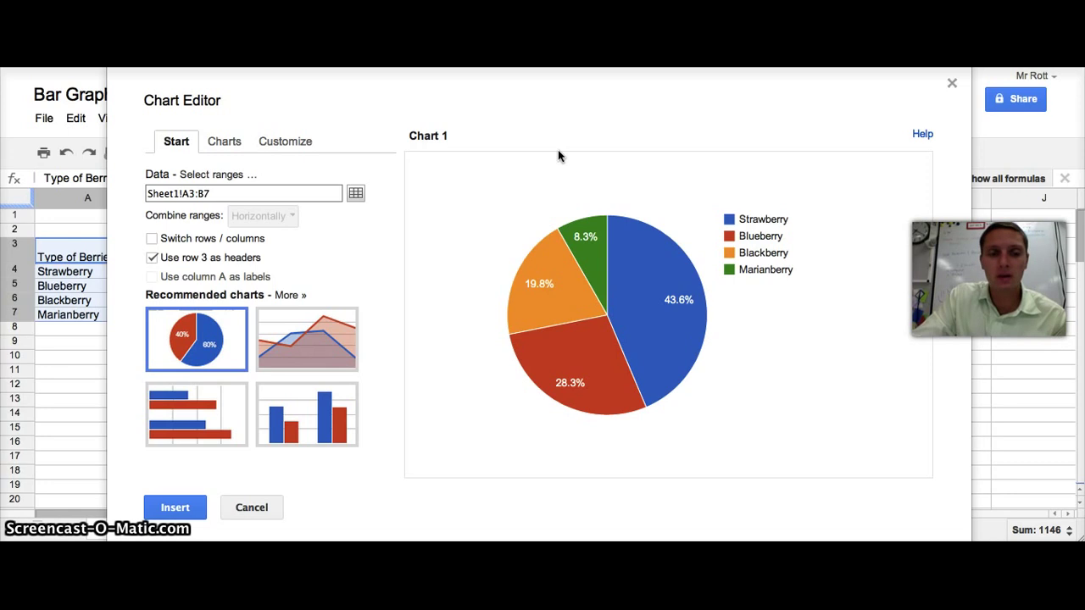
Compare column and bar previews, then settle on a vertical column chart for the berries.
{"action": "left_click", "coordinate": [313, 417]}
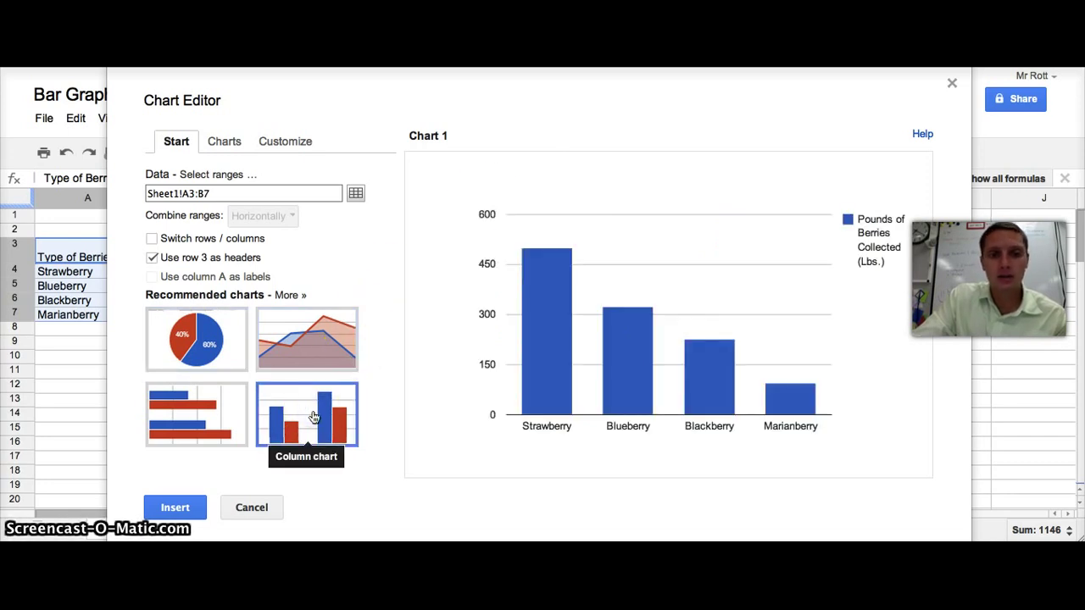
{"action": "left_click", "coordinate": [208, 408]}
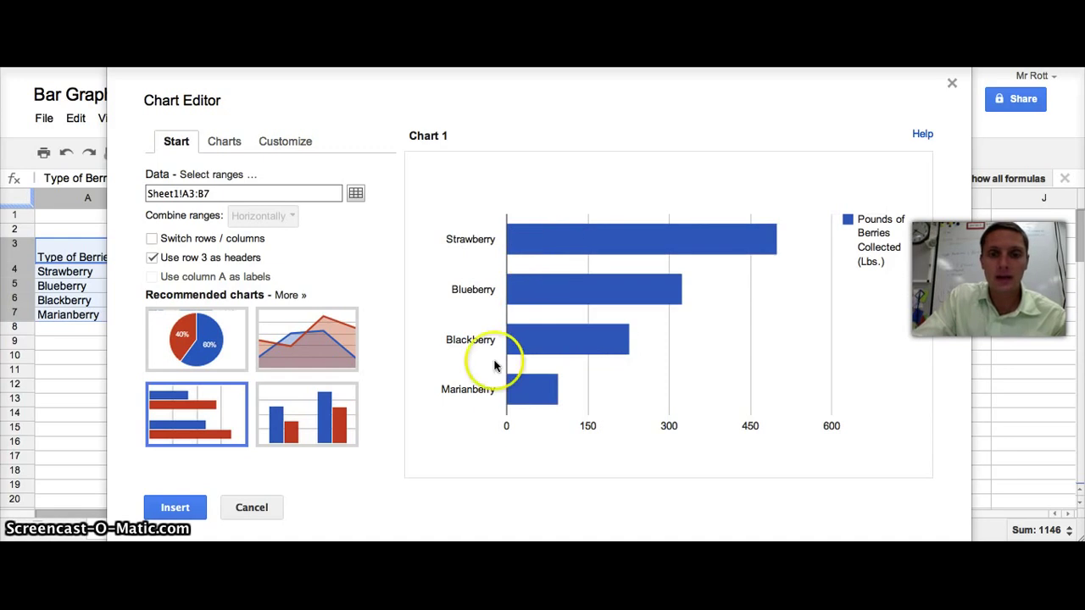
{"action": "left_click", "coordinate": [303, 415]}
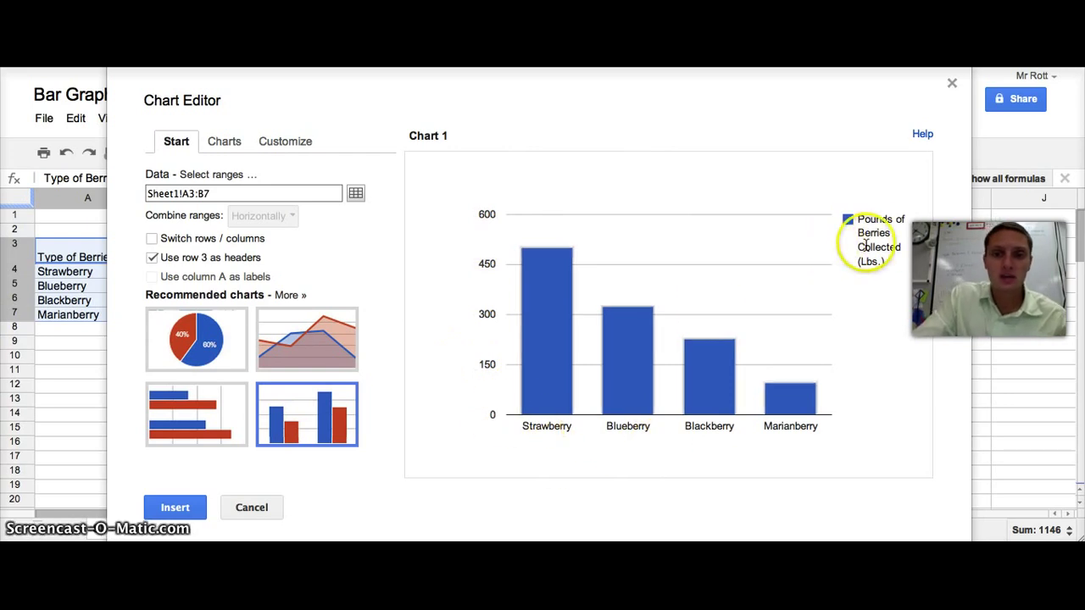
{"action": "mouse_move", "coordinate": [890, 233]}
{"action": "left_mouse_down"}
{"action": "mouse_move", "coordinate": [884, 219]}
{"action": "mouse_move", "coordinate": [863, 222]}
{"action": "left_mouse_up"}
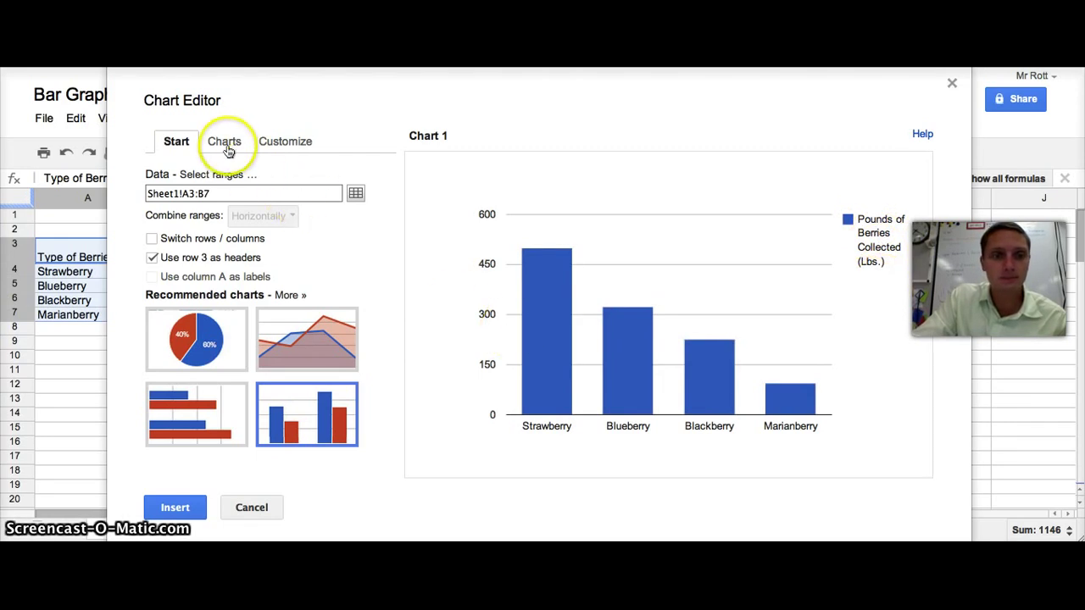
Title the berry chart's horizontal axis 'Type of Berries Collected'.
{"action": "left_click", "coordinate": [288, 144]}
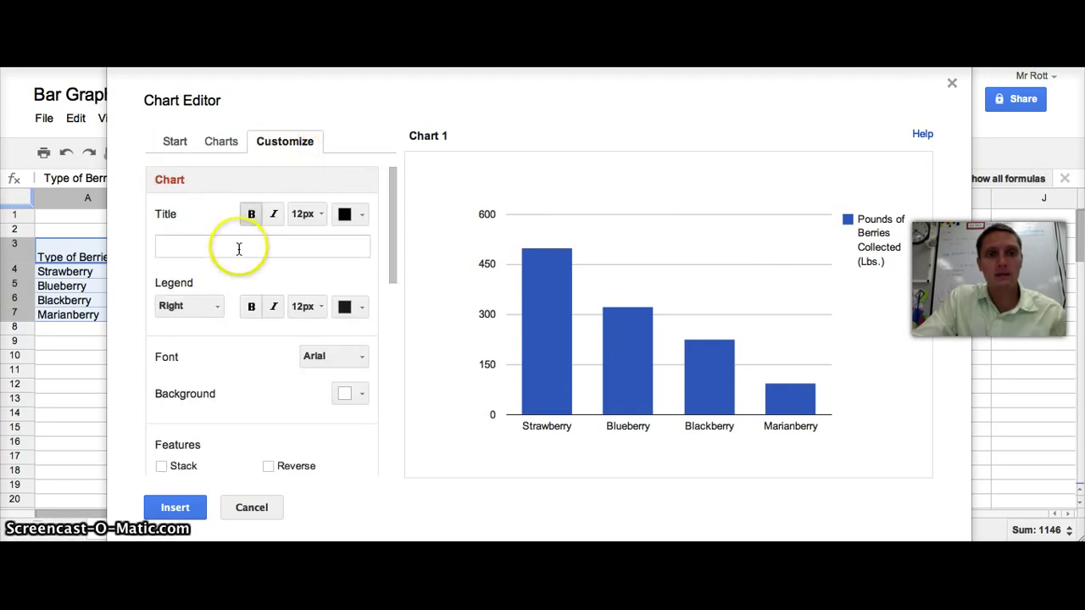
{"action": "left_click_drag", "start_coordinate": [393, 249], "coordinate": [392, 343]}
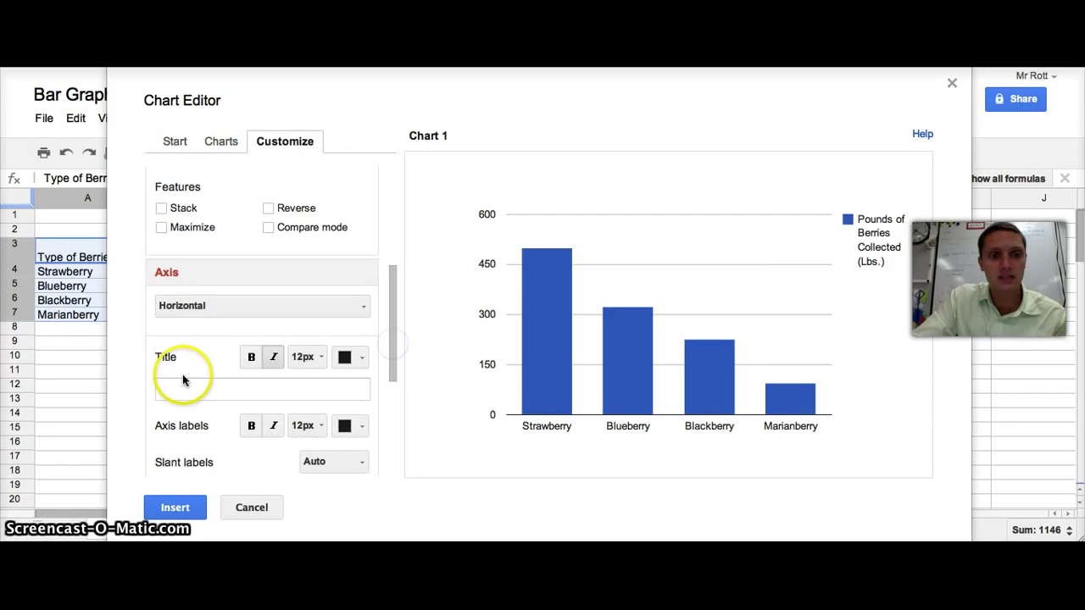
{"action": "left_click", "coordinate": [195, 389]}
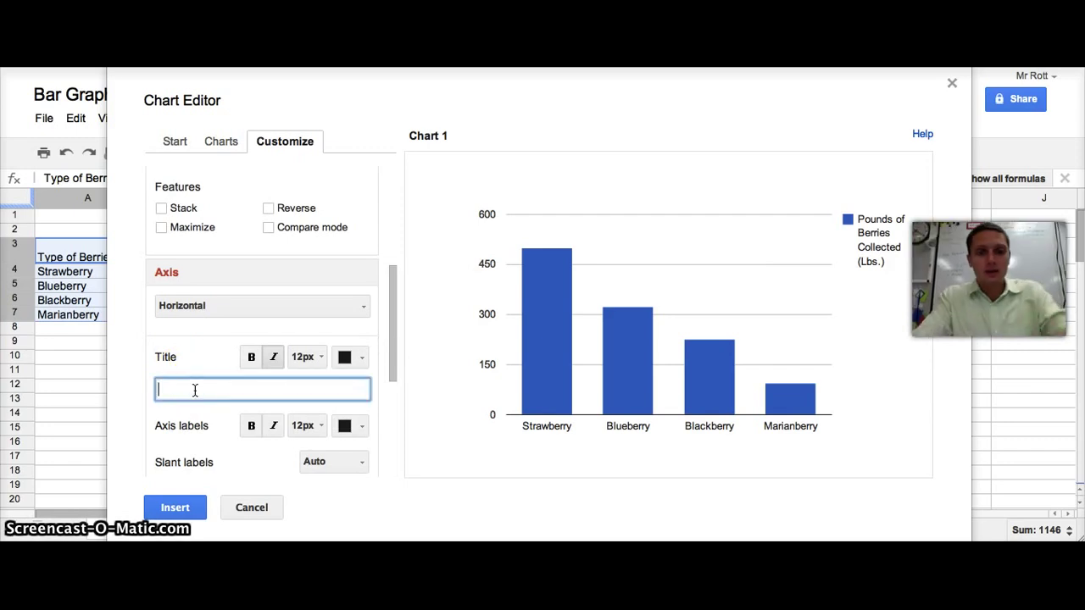
{"action": "type", "text": "Type of Berr"}
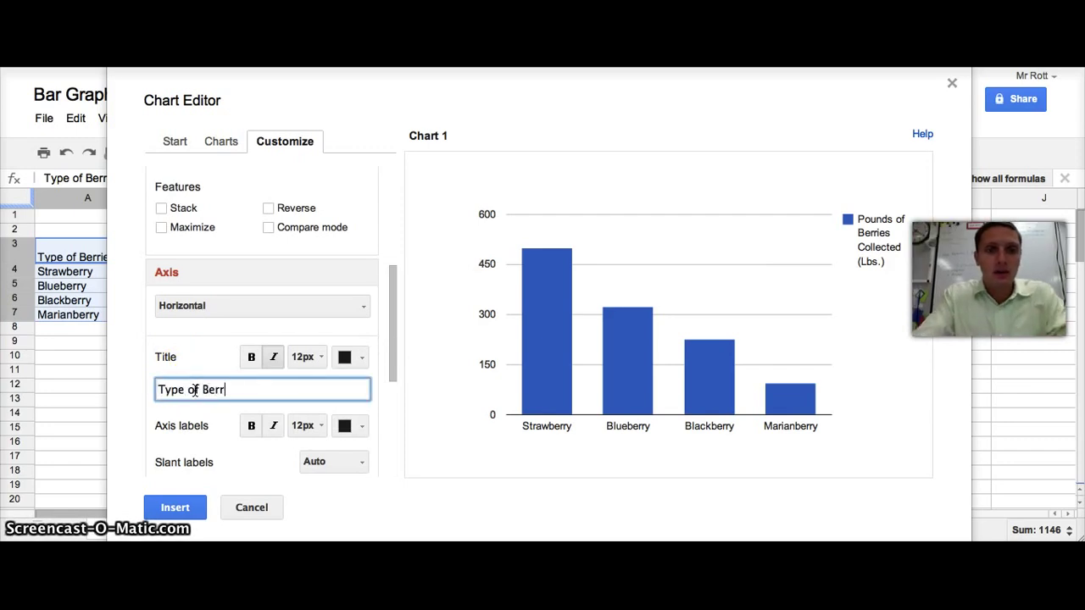
{"action": "type", "text": "ies Collected"}
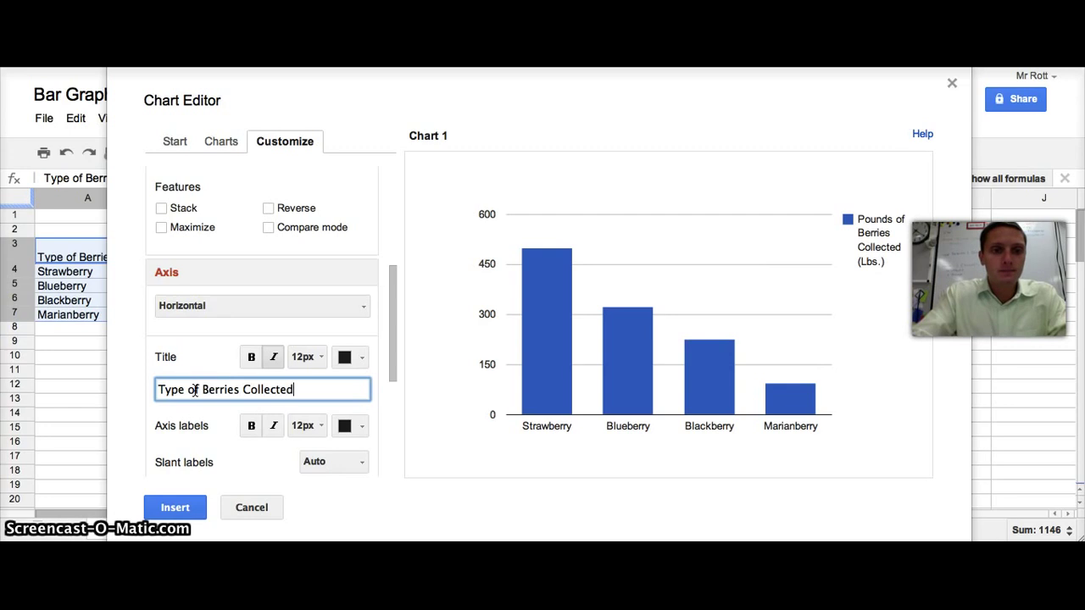
{"action": "left_click", "coordinate": [424, 314]}
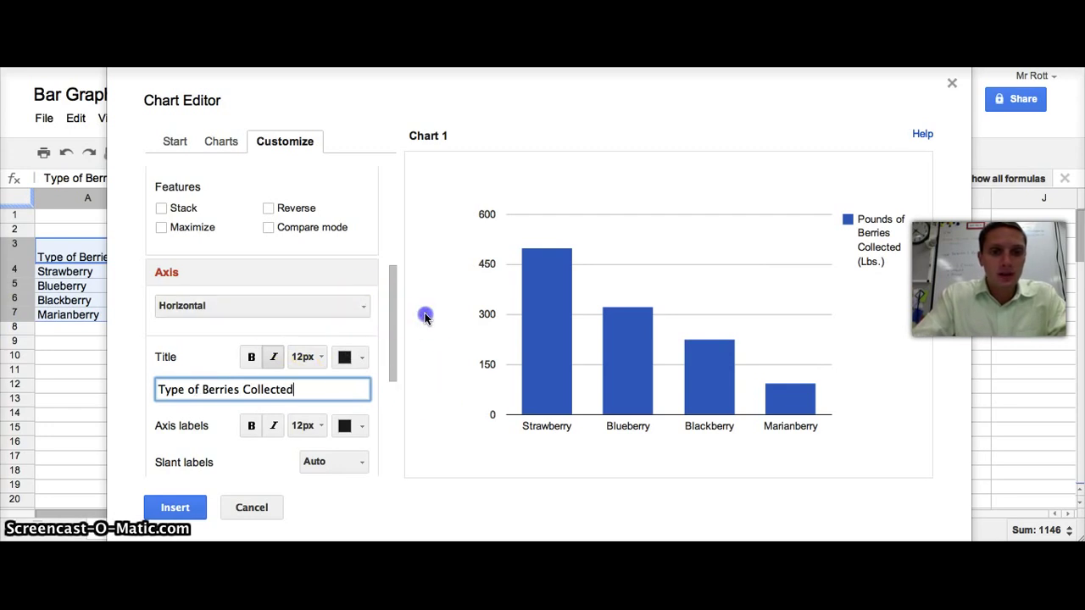
Title the left vertical axis 'Pounds of Berries (lbs.)'.
{"action": "left_click", "coordinate": [360, 311]}
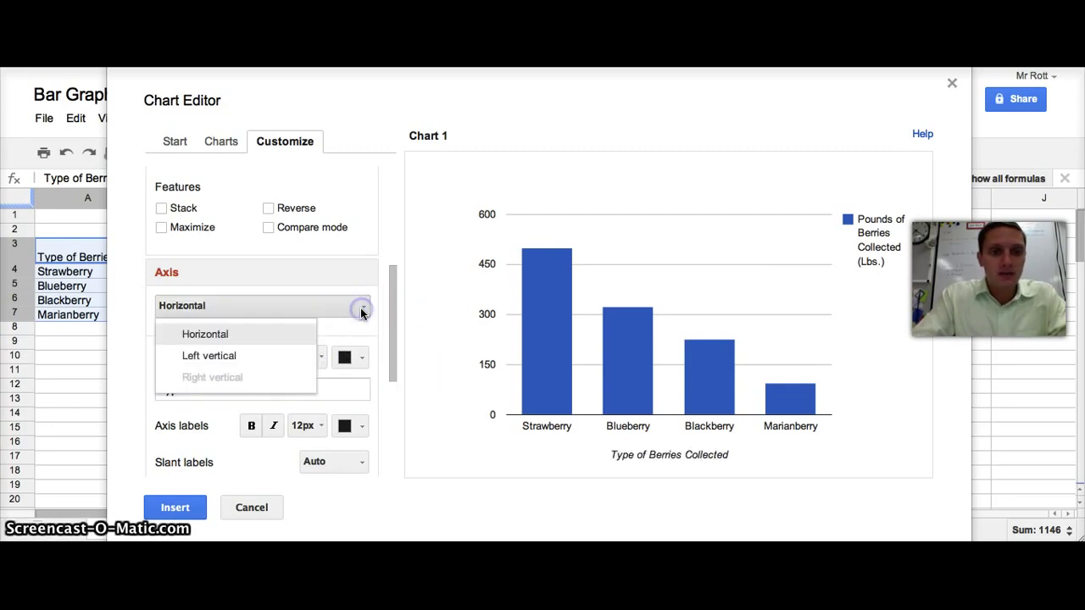
{"action": "left_click", "coordinate": [226, 356]}
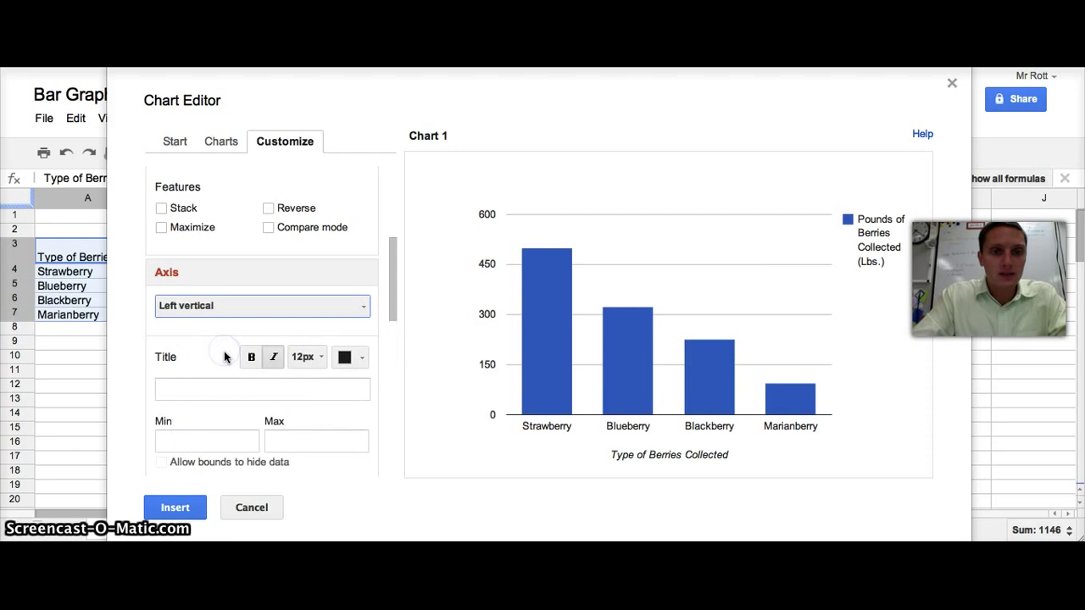
{"action": "left_click", "coordinate": [214, 386]}
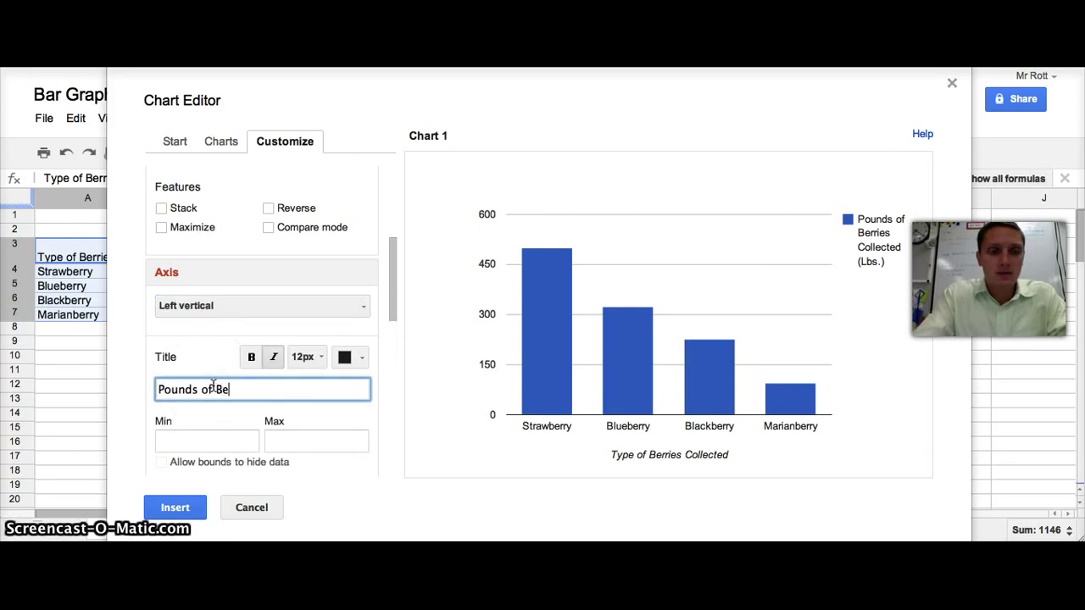
{"action": "type", "text": "Pounds of Berries ("}
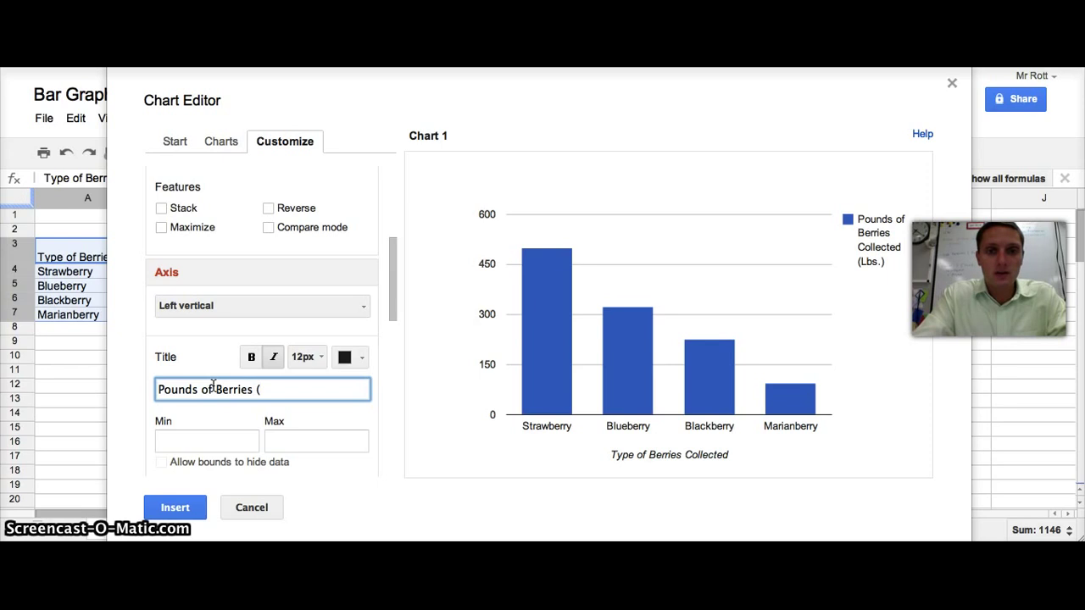
{"action": "type", "text": "lbs."}
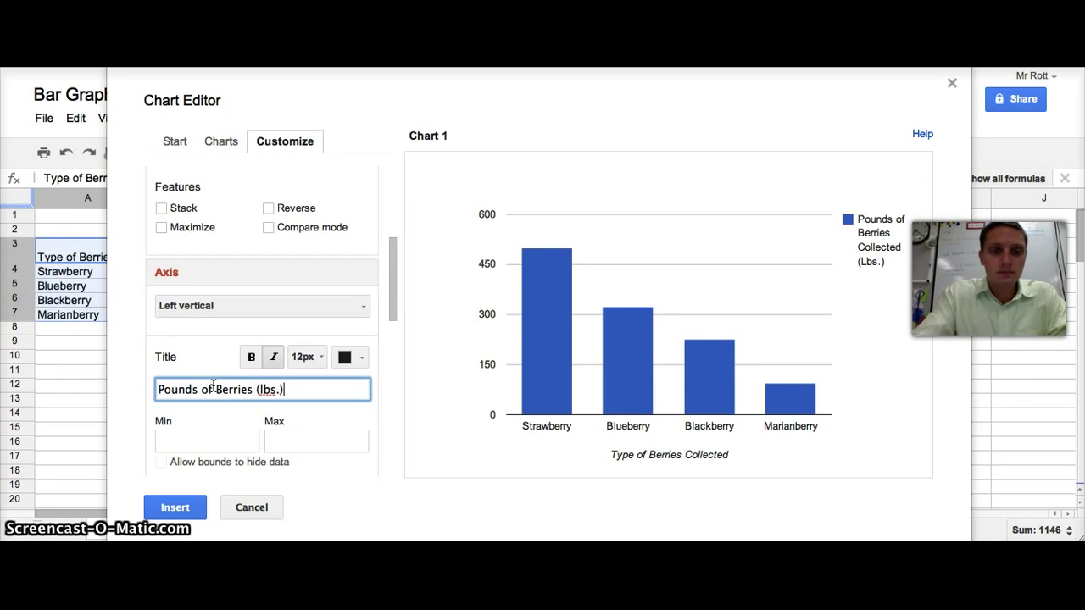
{"action": "left_click", "coordinate": [444, 330]}
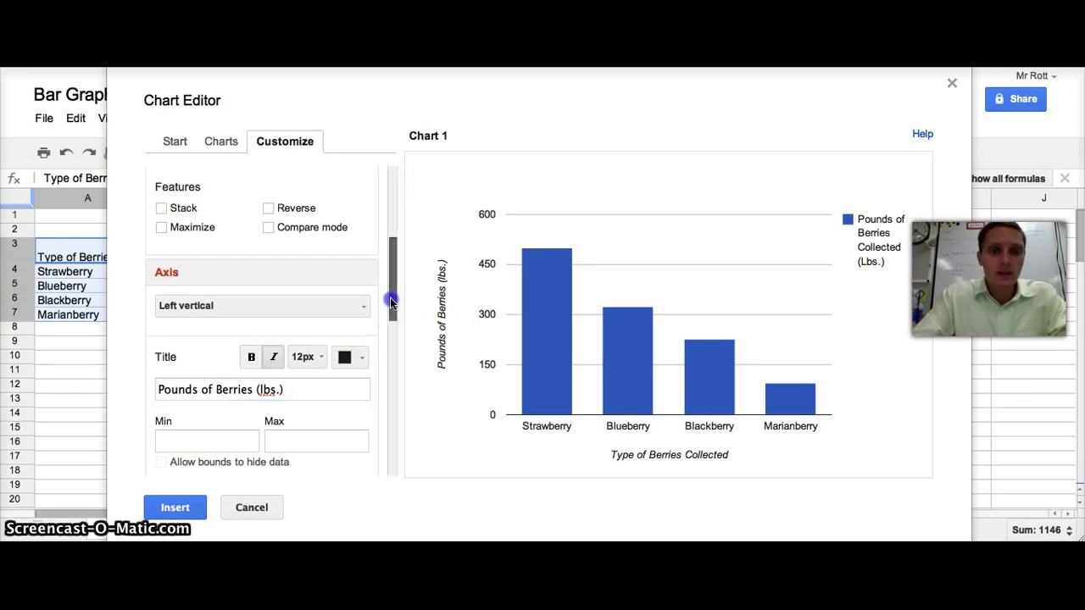
Color the berry chart's columns dark green.
{"action": "left_click_drag", "start_coordinate": [391, 299], "coordinate": [388, 458]}
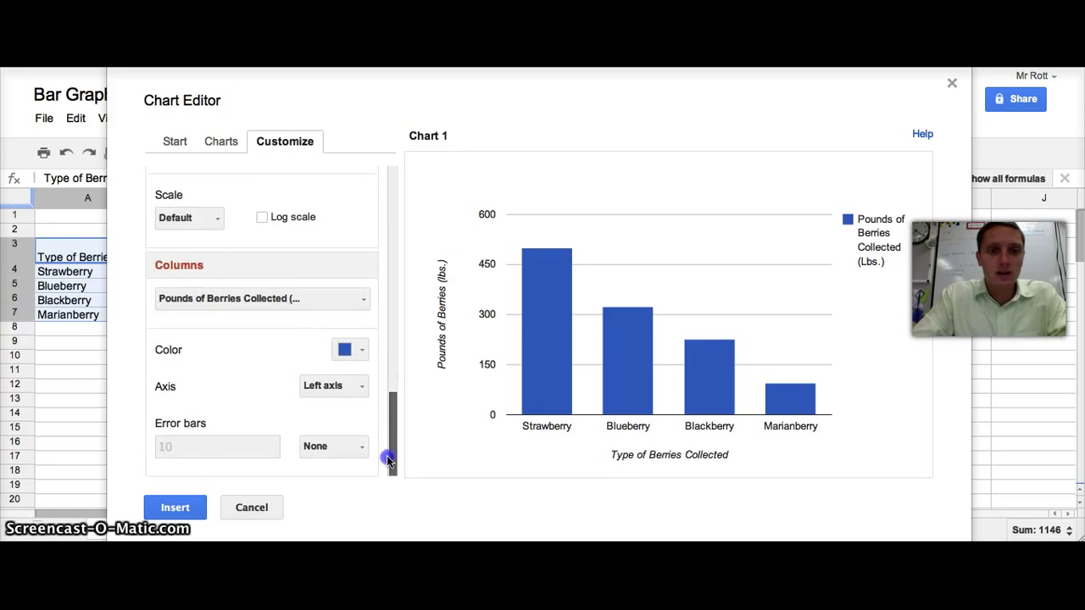
{"action": "left_click", "coordinate": [362, 351]}
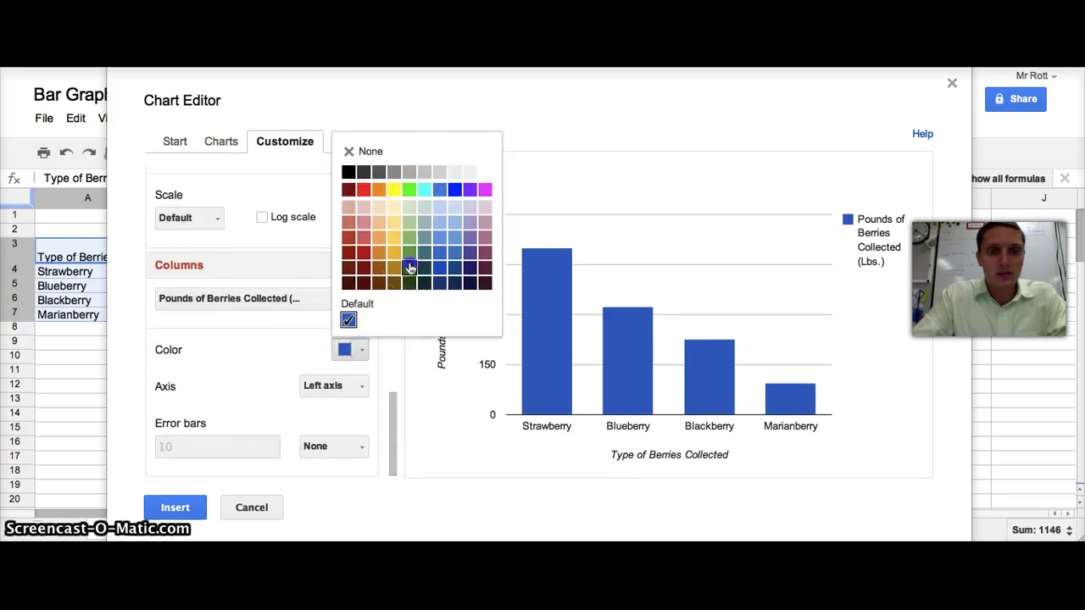
{"action": "left_click", "coordinate": [409, 268]}
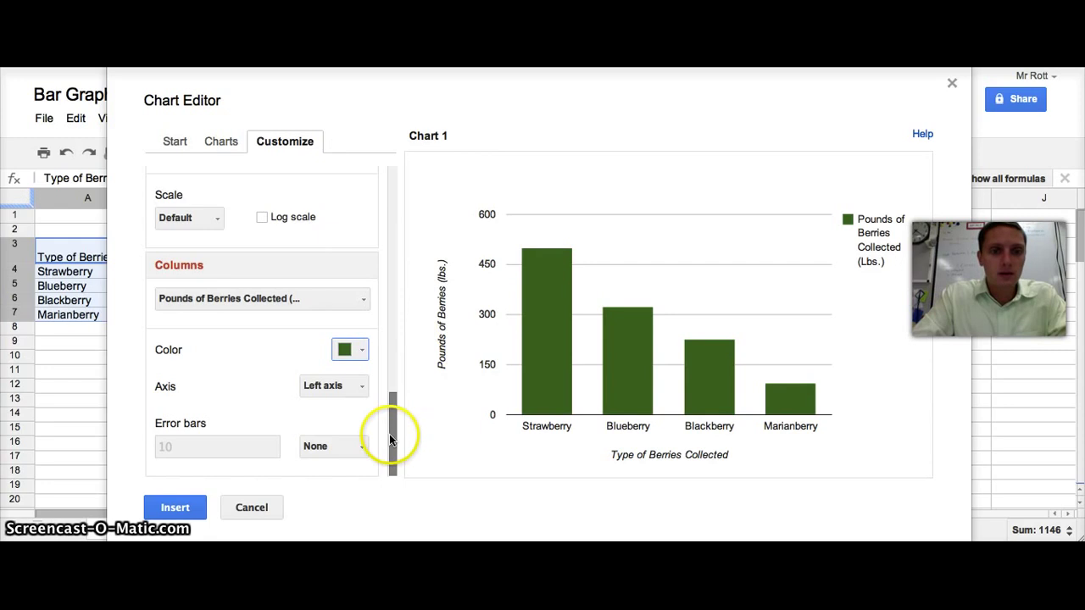
{"action": "left_click_drag", "start_coordinate": [389, 434], "coordinate": [392, 202]}
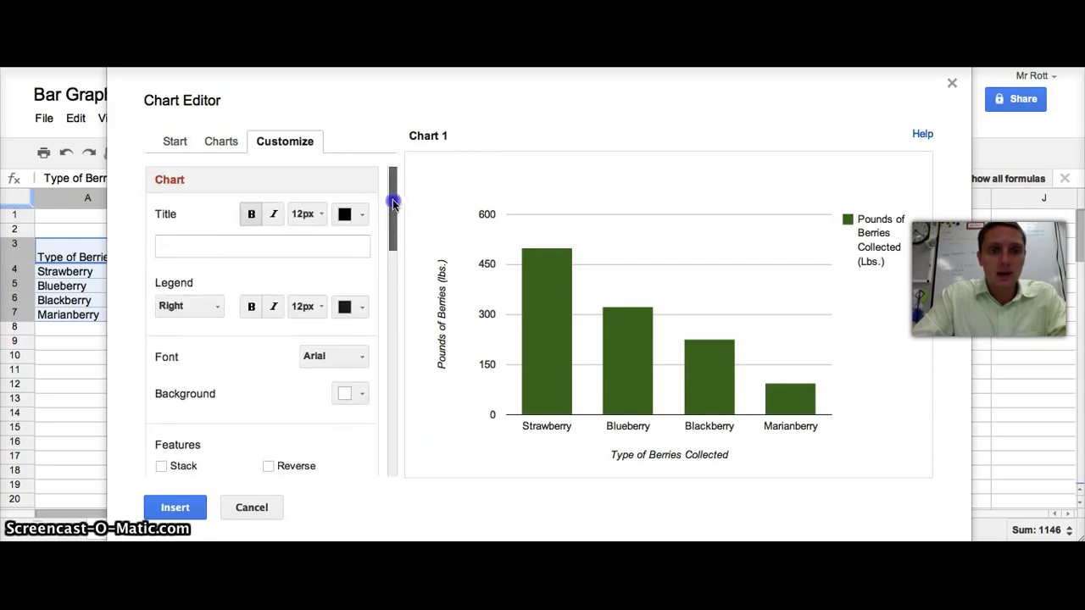
Title the chart 'Pounds of Berries (lbs) Collected per Berry Type' and insert it onto the sheet.
{"action": "left_click", "coordinate": [346, 246]}
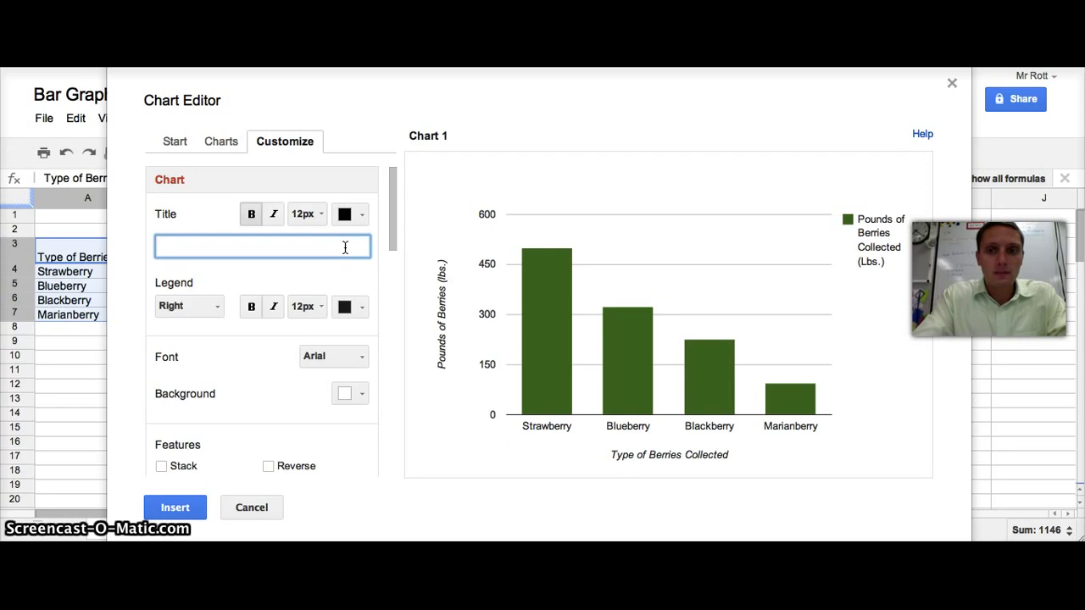
{"action": "type", "text": "Pounds of Berr"}
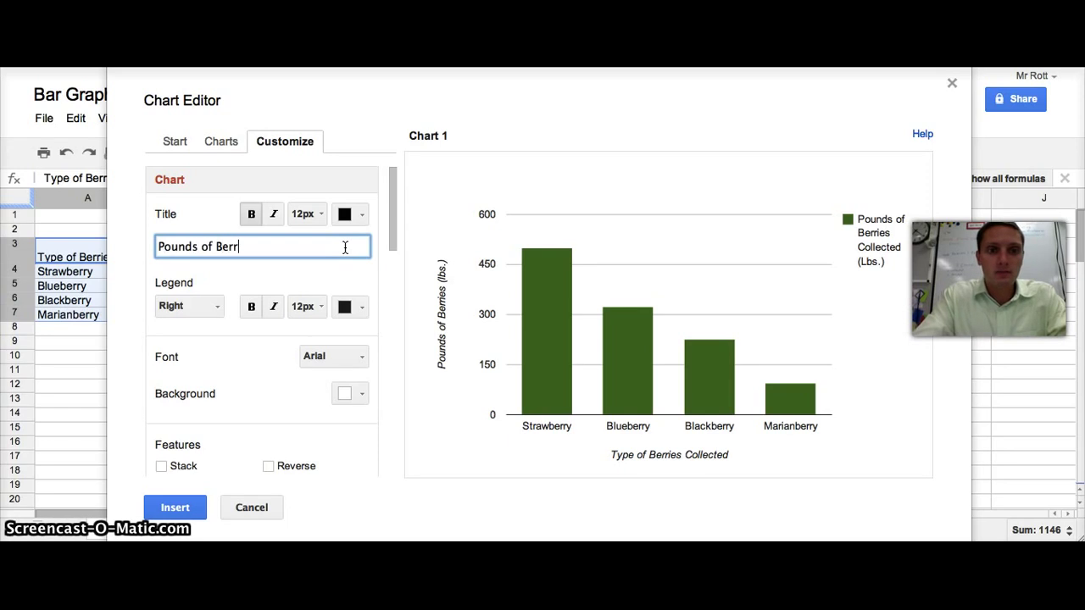
{"action": "type", "text": "ies (lbs"}
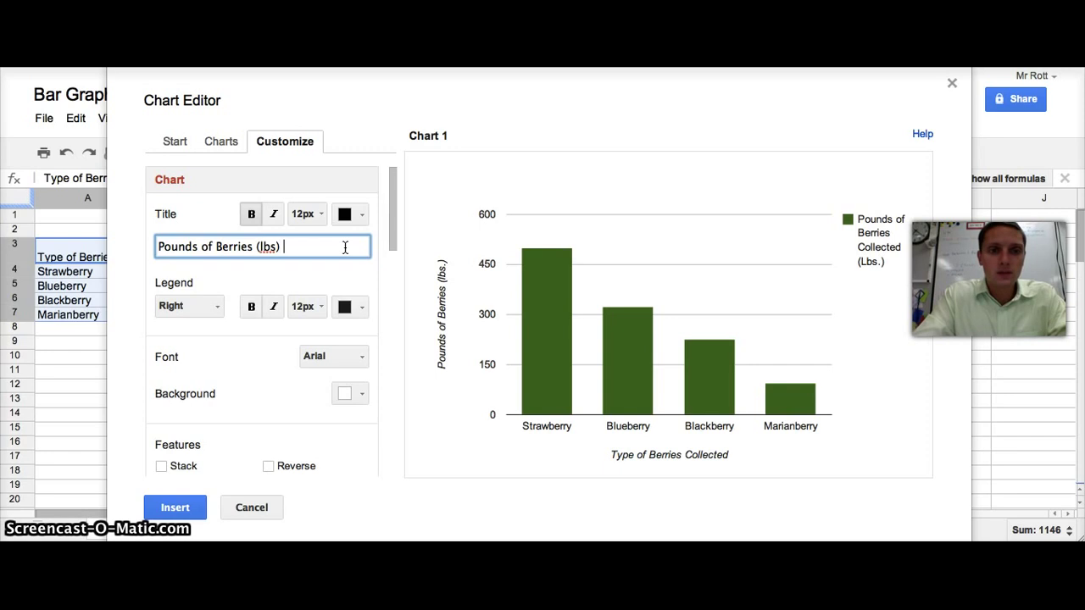
{"action": "type", "text": ") coll"}
{"action": "key", "text": "BackSpace"}
{"action": "key", "text": "BackSpace"}
{"action": "key", "text": "BackSpace"}
{"action": "key", "text": "BackSpace"}
{"action": "type", "text": "Colle"}
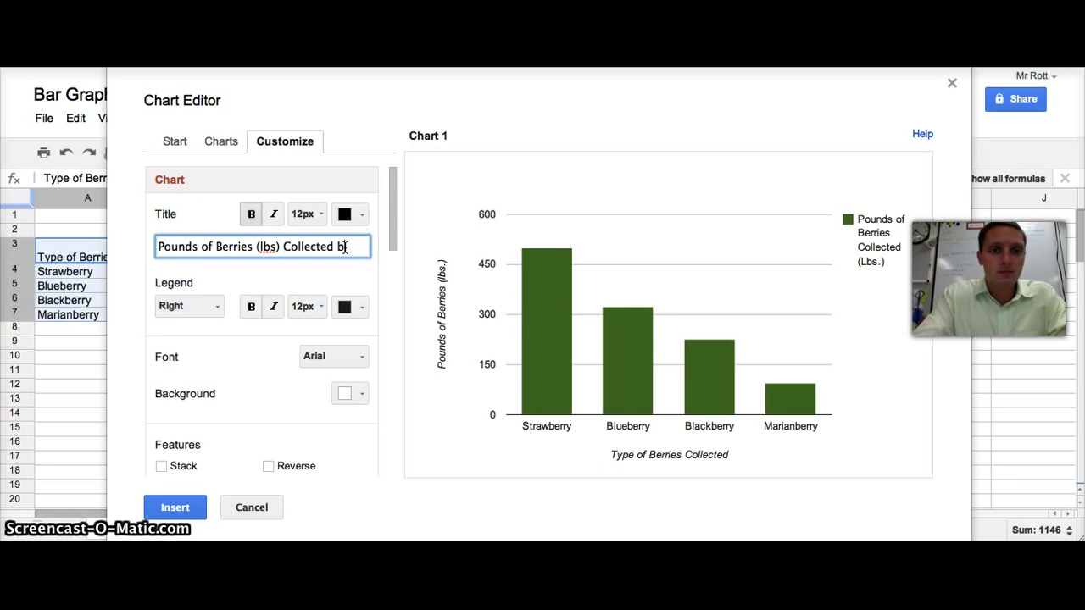
{"action": "type", "text": "cted per Berry Type"}
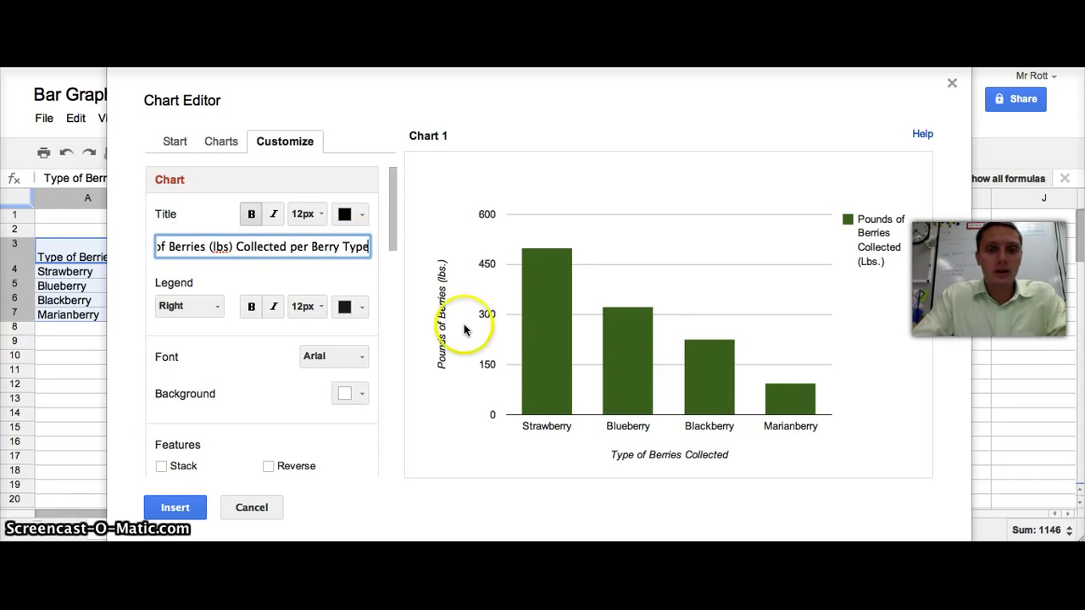
{"action": "left_click", "coordinate": [412, 252]}
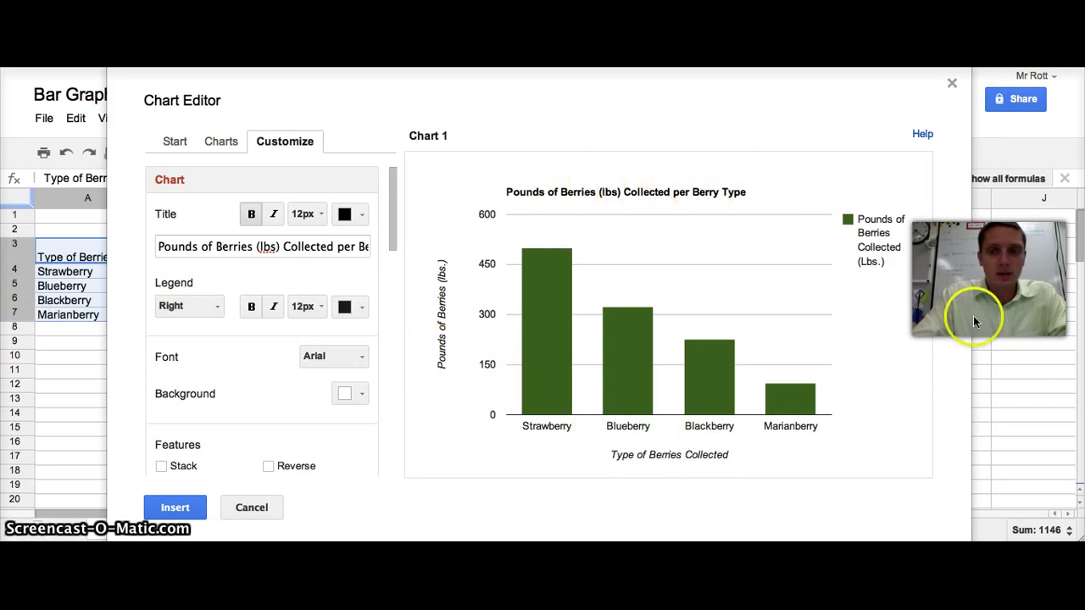
{"action": "left_click", "coordinate": [176, 508]}
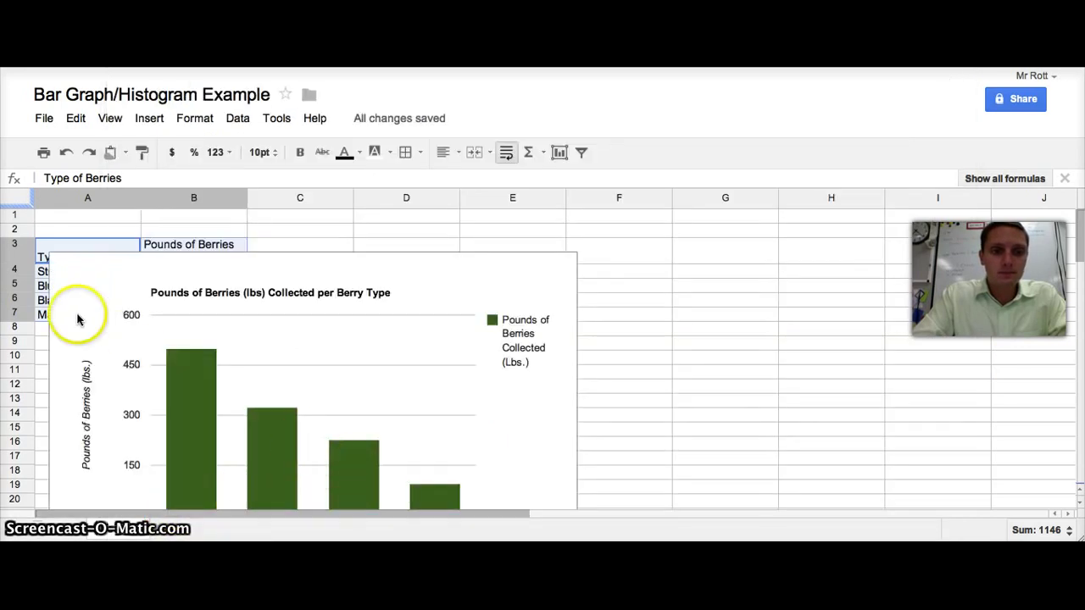
{"action": "left_click", "coordinate": [84, 260]}
{"action": "left_click_drag", "start_coordinate": [173, 233], "coordinate": [424, 233]}
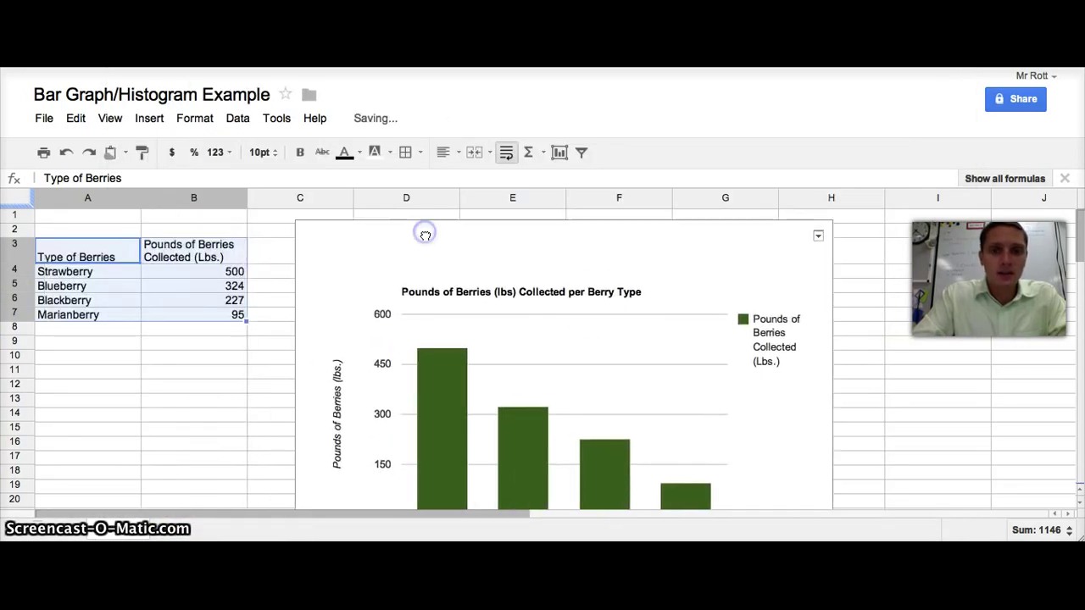
{"action": "left_click", "coordinate": [692, 292]}
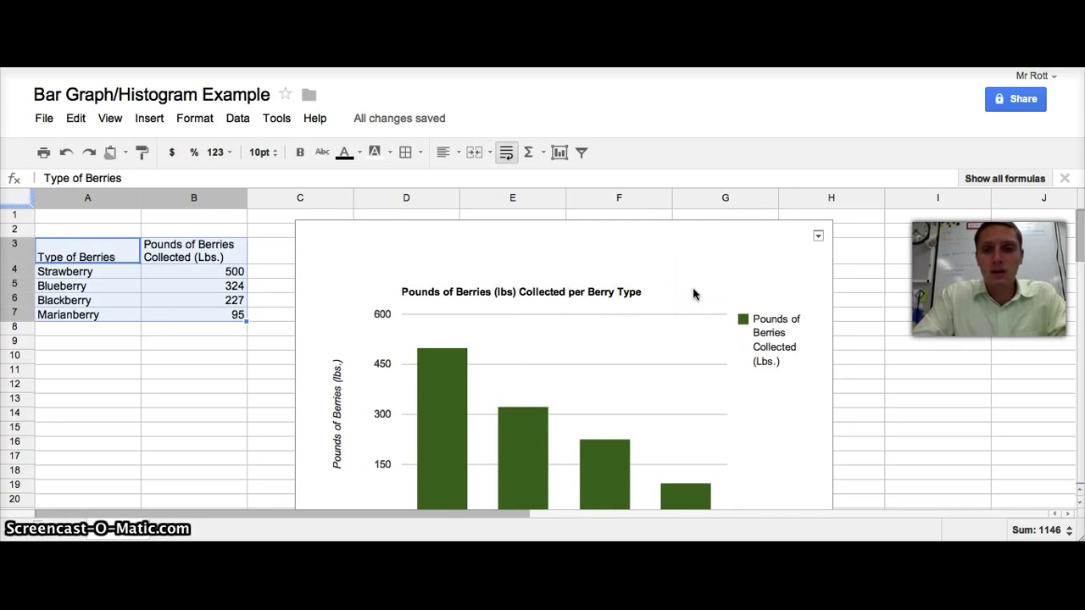
{"action": "left_click", "coordinate": [797, 267]}
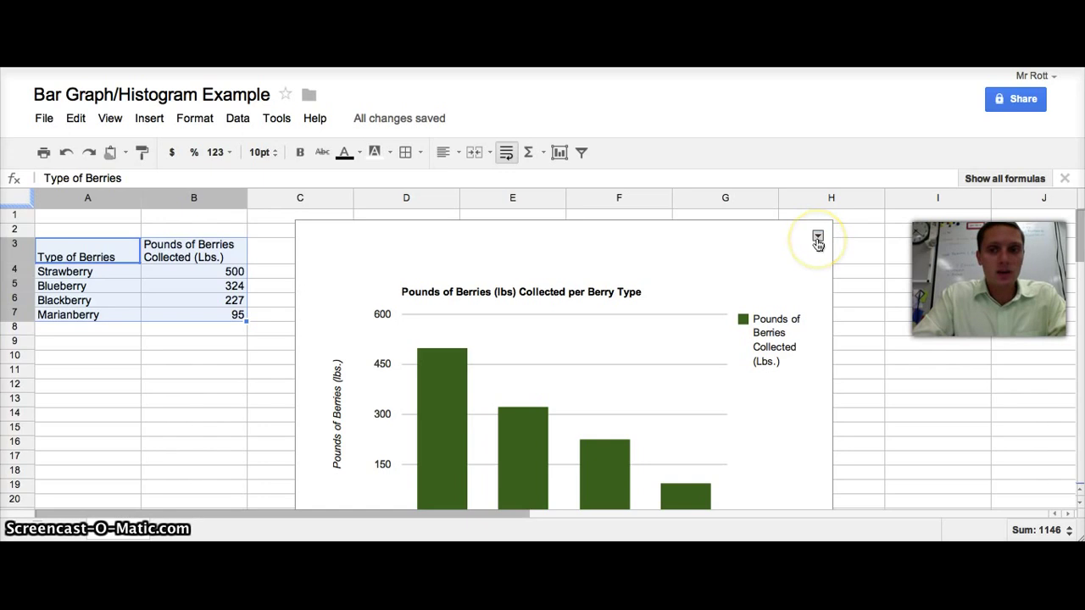
{"action": "left_click", "coordinate": [817, 240]}
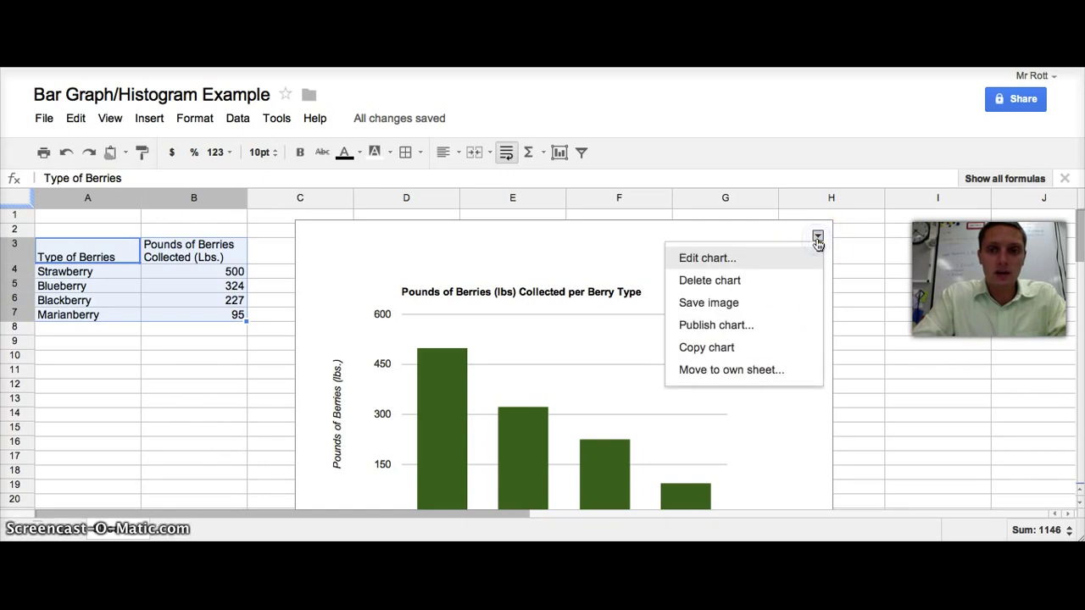
{"action": "left_click", "coordinate": [738, 297]}
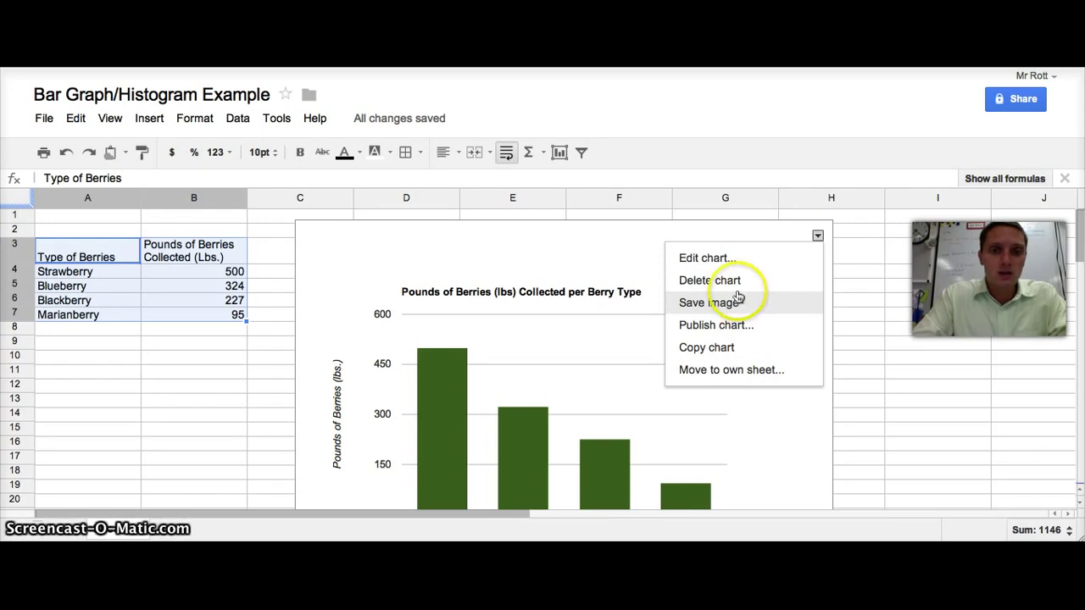
{"action": "left_click", "coordinate": [725, 257]}
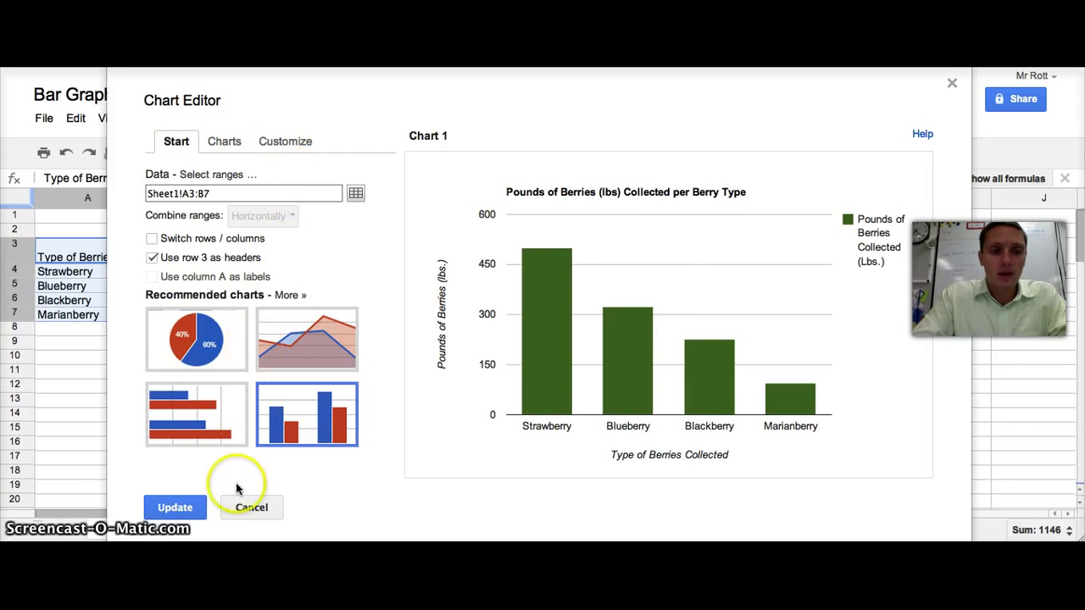
{"action": "left_click", "coordinate": [251, 507]}
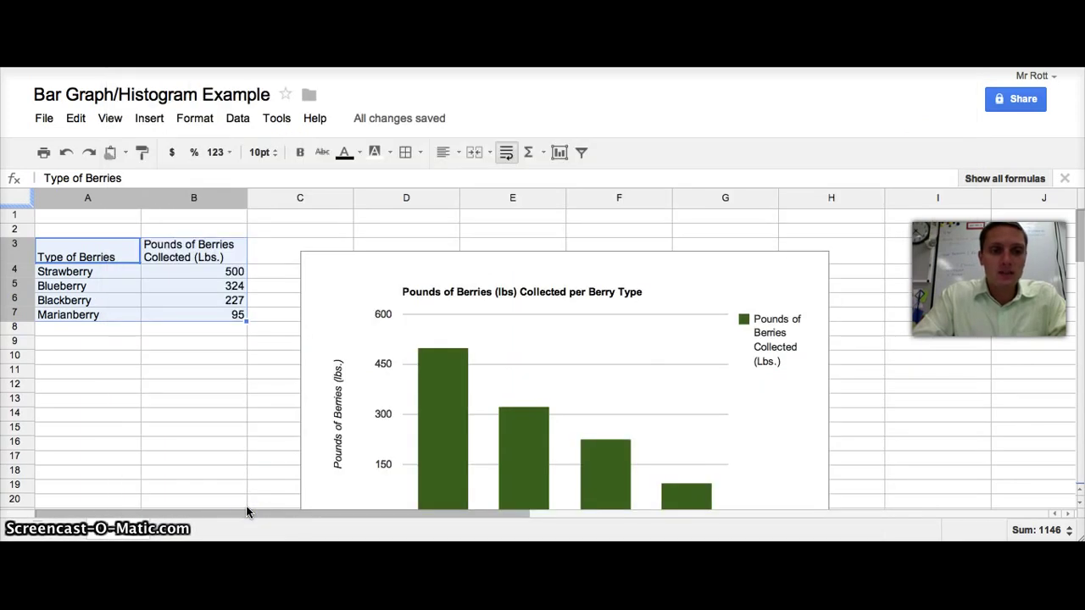
Switch to the Line Graph Example spreadsheet and select the egg data A2:C13.
{"action": "left_click", "coordinate": [145, 505]}
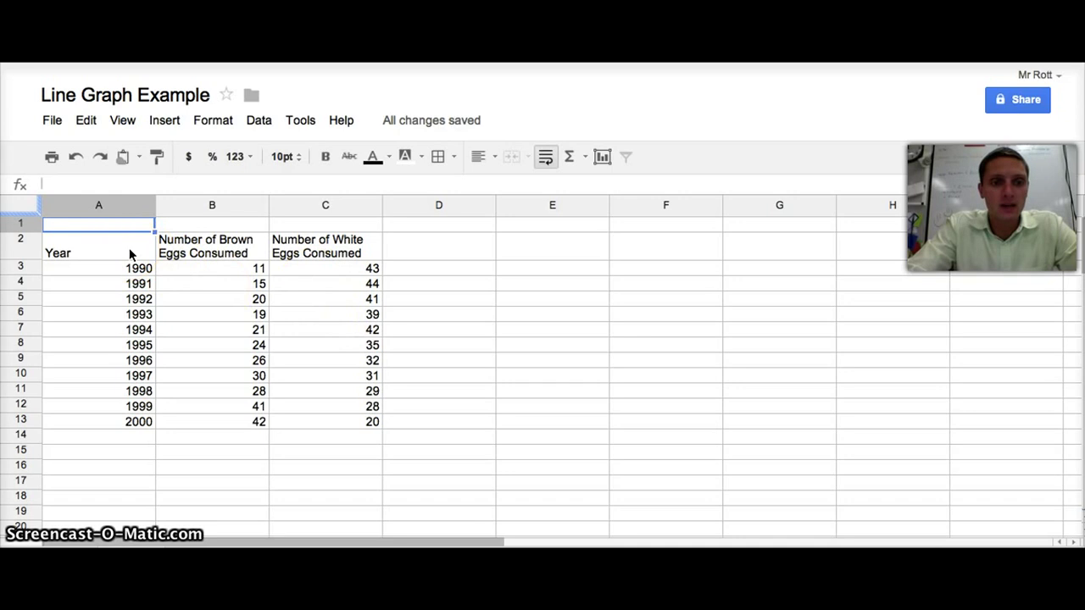
{"action": "left_click_drag", "start_coordinate": [129, 255], "coordinate": [361, 430]}
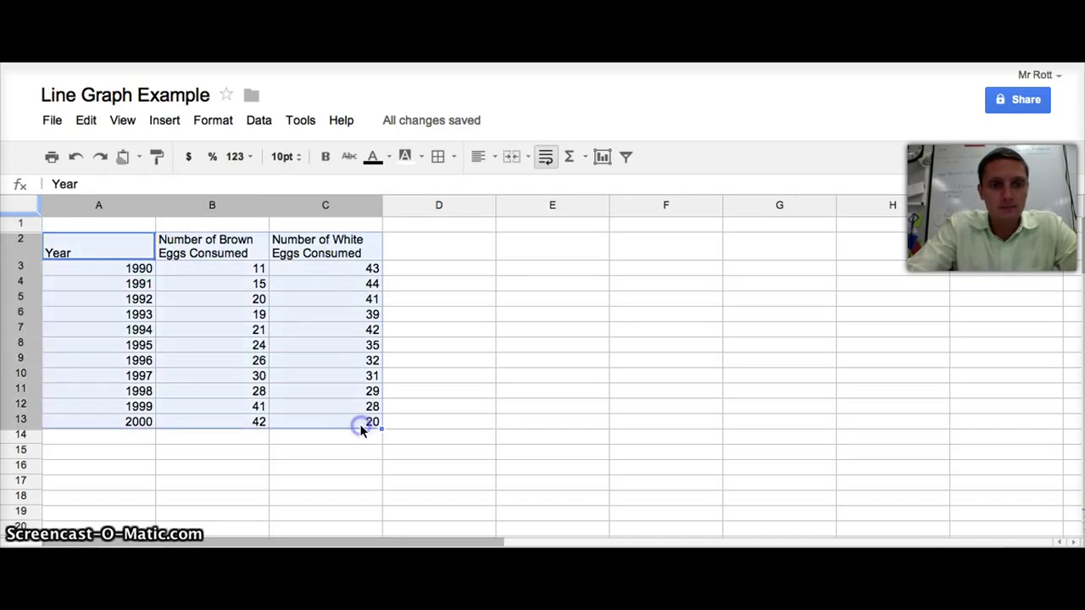
Insert a new chart from the selected egg data A2:C13.
{"action": "left_click", "coordinate": [601, 164]}
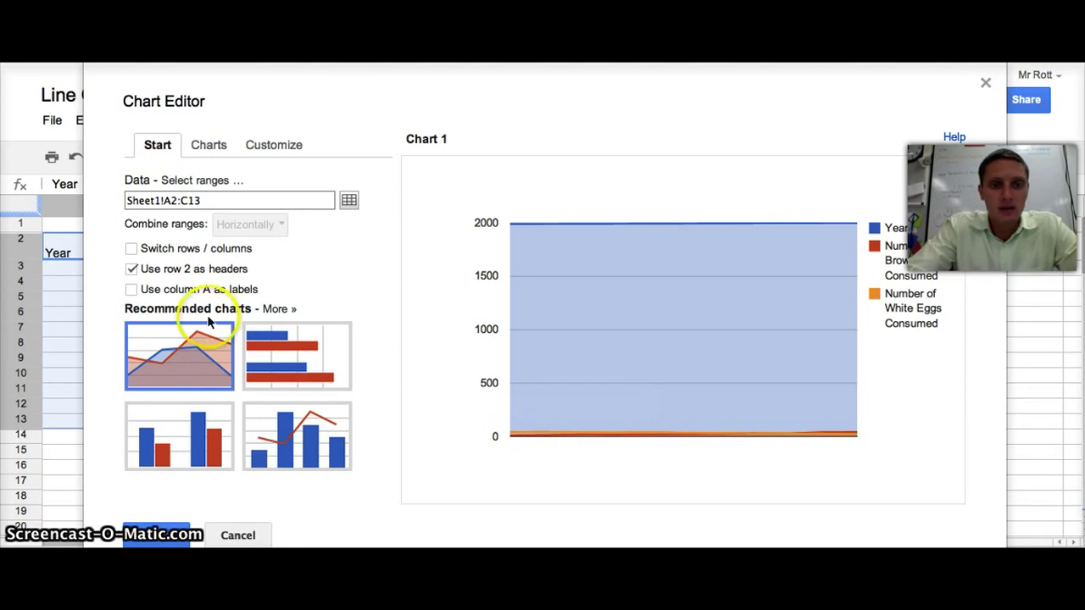
Use column A years as labels and change the egg chart to a plain line chart.
{"action": "left_click", "coordinate": [131, 290]}
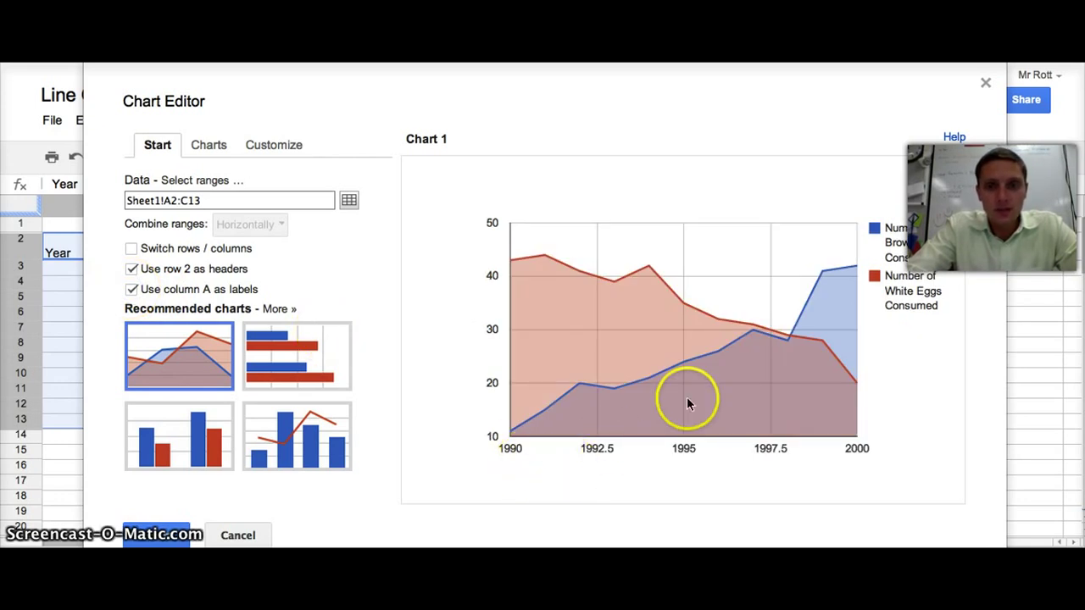
{"action": "mouse_move", "coordinate": [515, 441]}
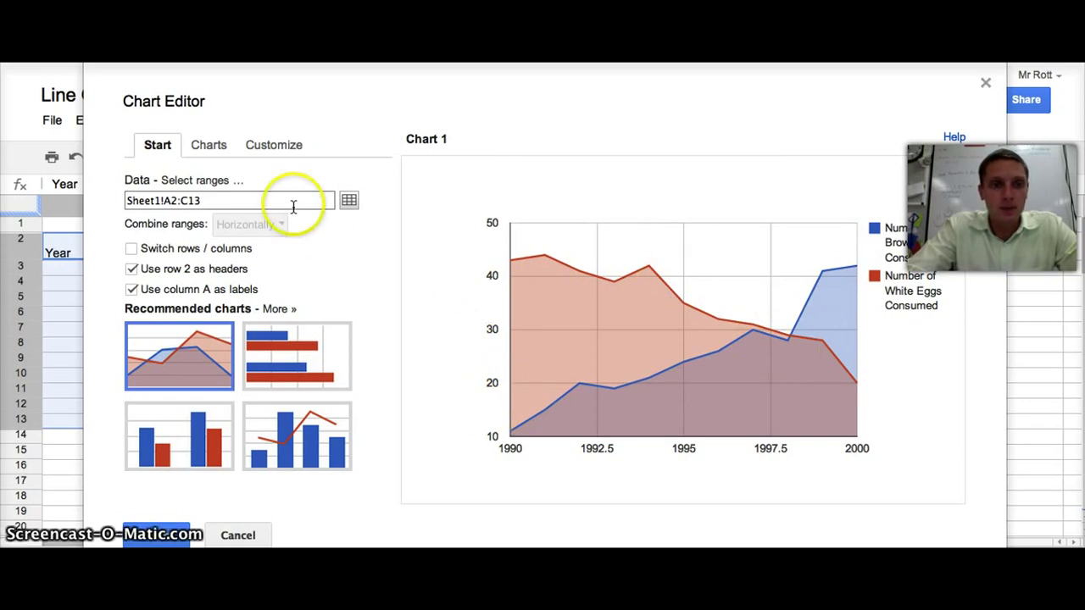
{"action": "left_click", "coordinate": [208, 145]}
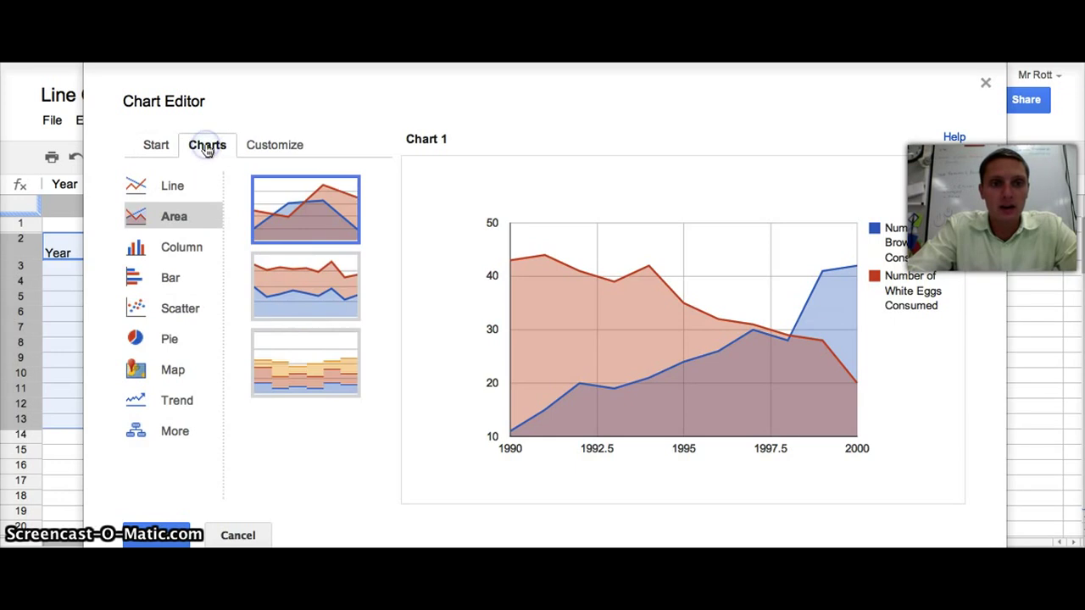
{"action": "left_click", "coordinate": [172, 192]}
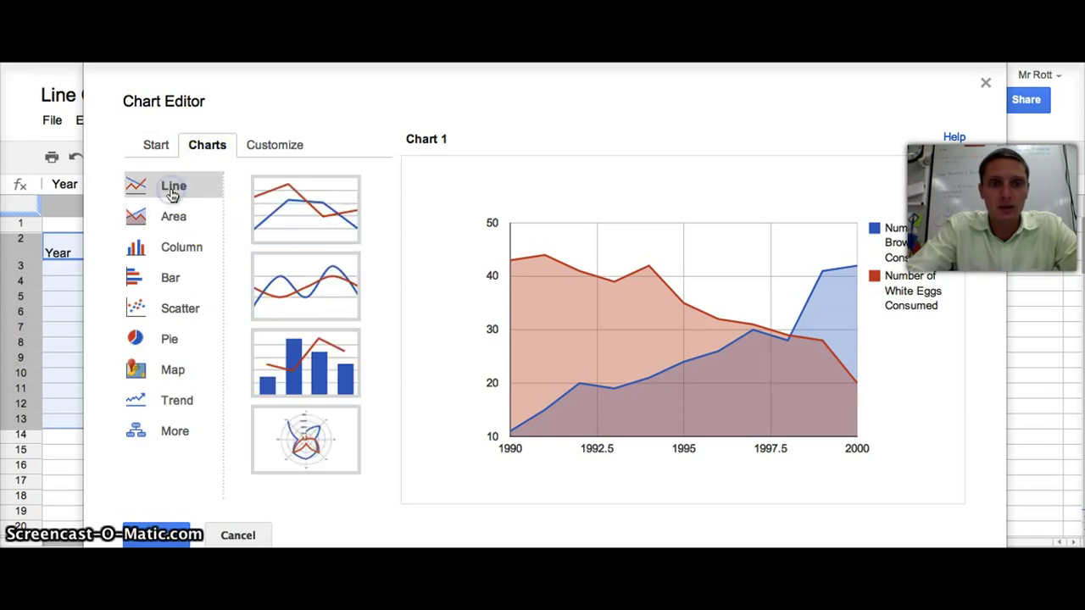
{"action": "left_click", "coordinate": [322, 208]}
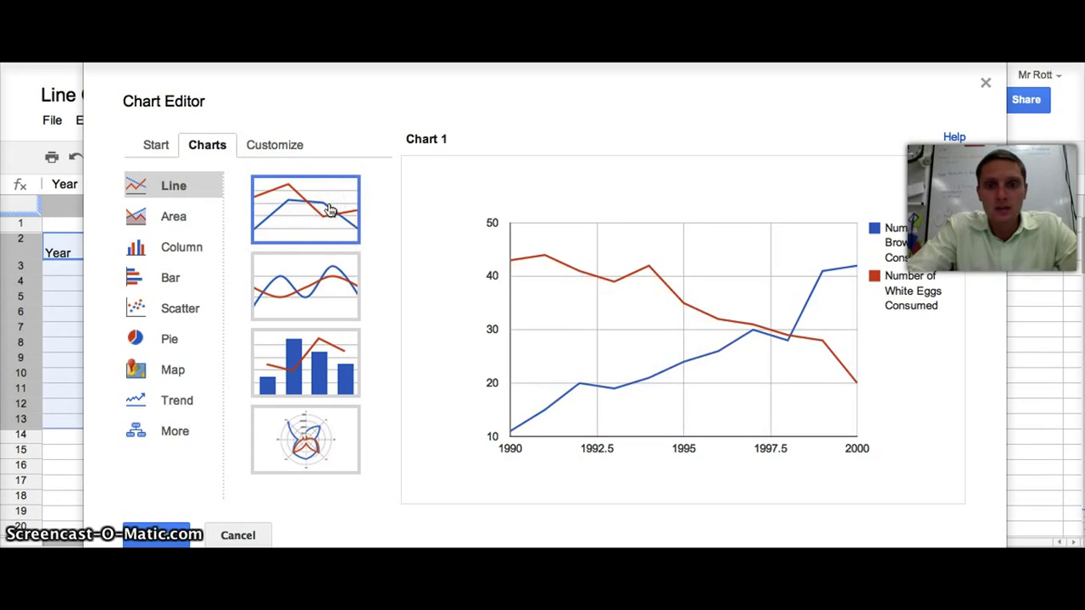
{"action": "left_click", "coordinate": [286, 147]}
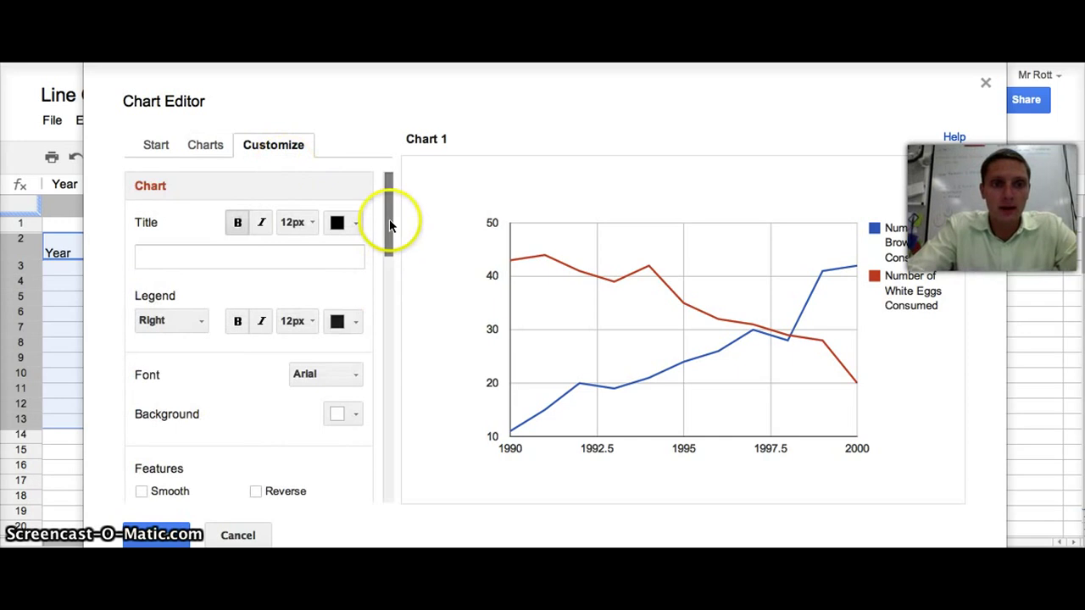
Give the egg line chart's horizontal axis the title 'Year'.
{"action": "left_click", "coordinate": [386, 225]}
{"action": "left_click_drag", "start_coordinate": [386, 225], "coordinate": [389, 293]}
{"action": "left_click", "coordinate": [310, 430]}
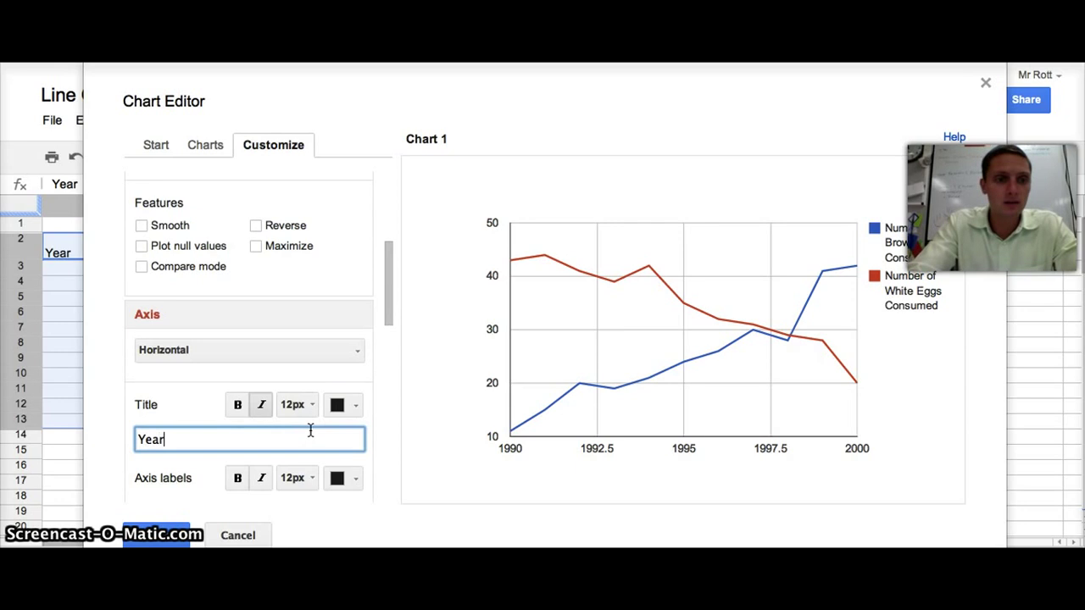
{"action": "left_click", "coordinate": [389, 335]}
Title the left vertical axis 'Number of Eggs'.
{"action": "left_click_drag", "start_coordinate": [390, 336], "coordinate": [388, 361]}
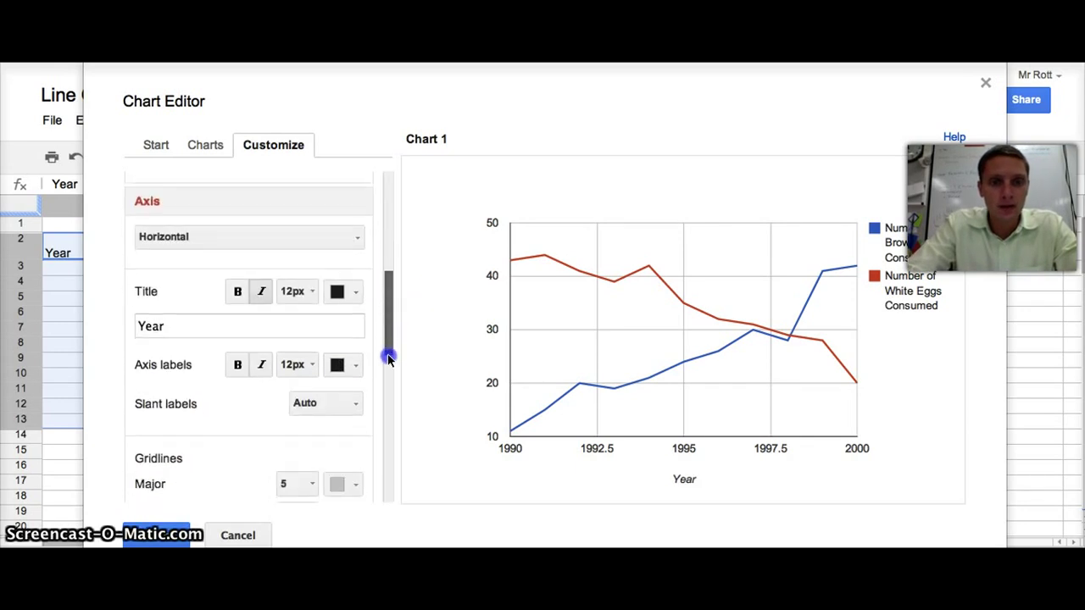
{"action": "left_click", "coordinate": [355, 183]}
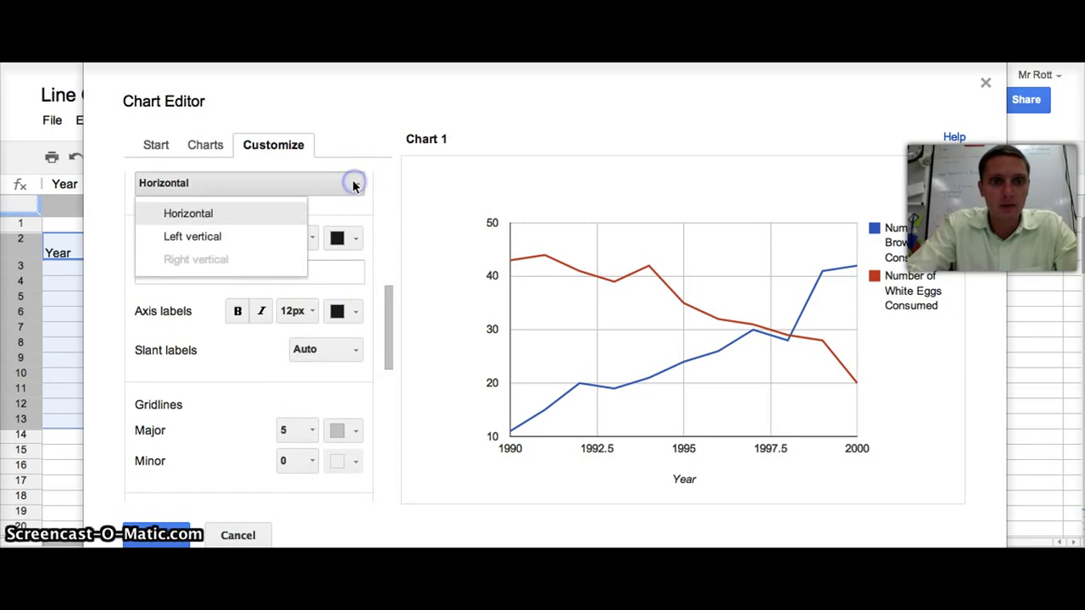
{"action": "left_click", "coordinate": [276, 237]}
{"action": "left_click", "coordinate": [225, 271]}
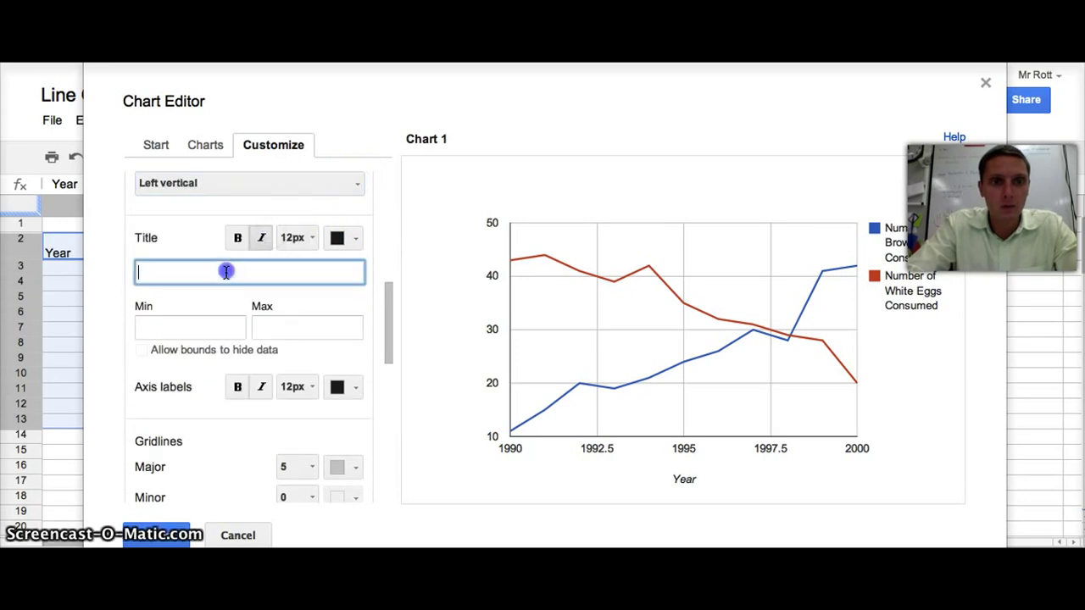
{"action": "type", "text": "Number of Eggs"}
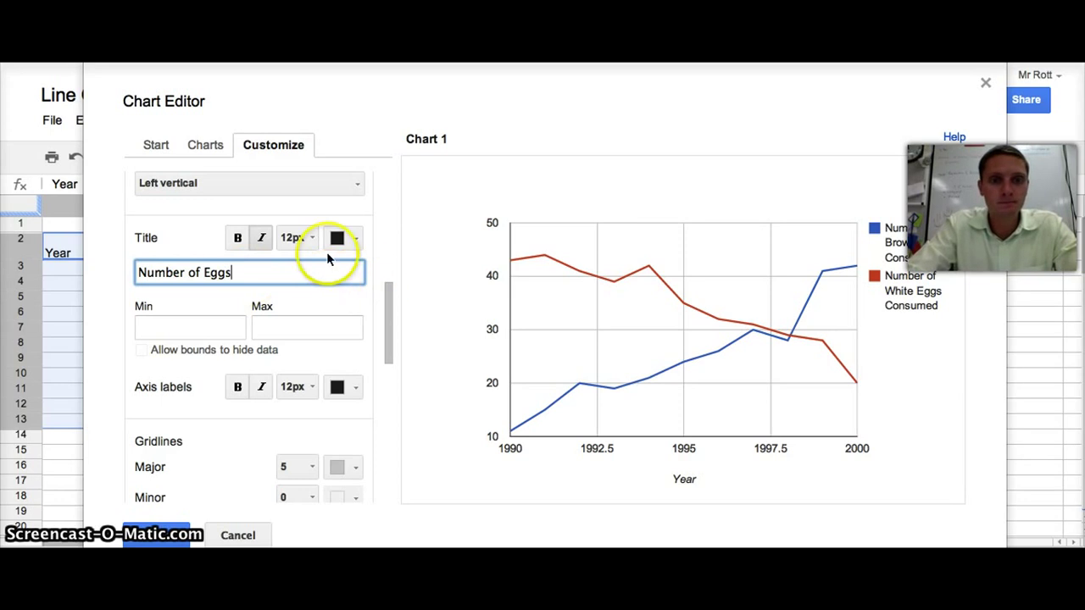
{"action": "left_click", "coordinate": [390, 316]}
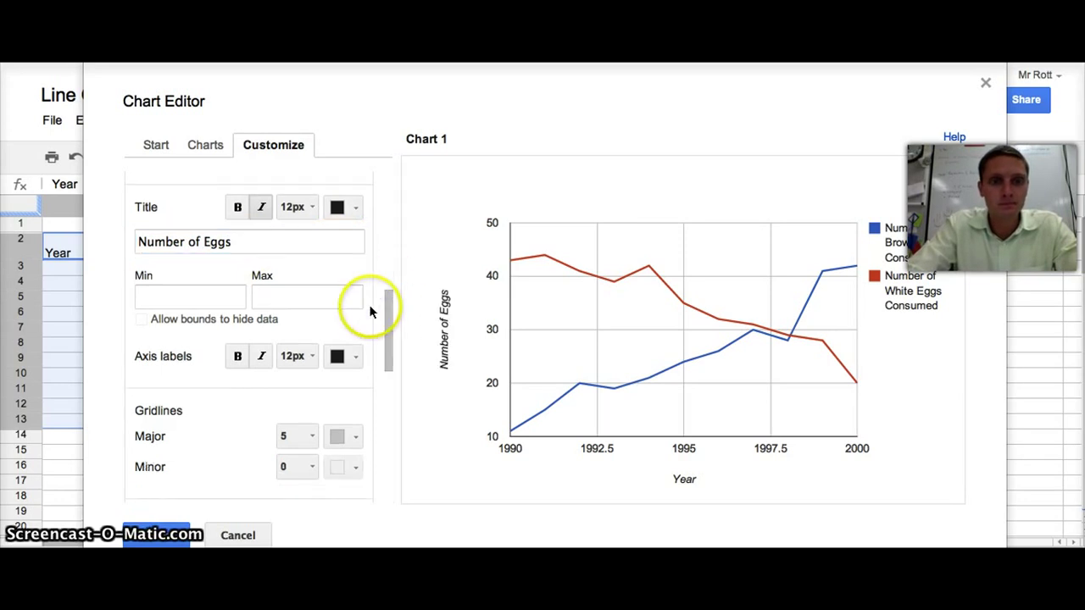
{"action": "left_click_drag", "start_coordinate": [388, 310], "coordinate": [388, 180]}
Title the chart 'The Number of Eggs consumed per Year'.
{"action": "left_click", "coordinate": [312, 255]}
{"action": "type", "text": "Number of Eggs "}
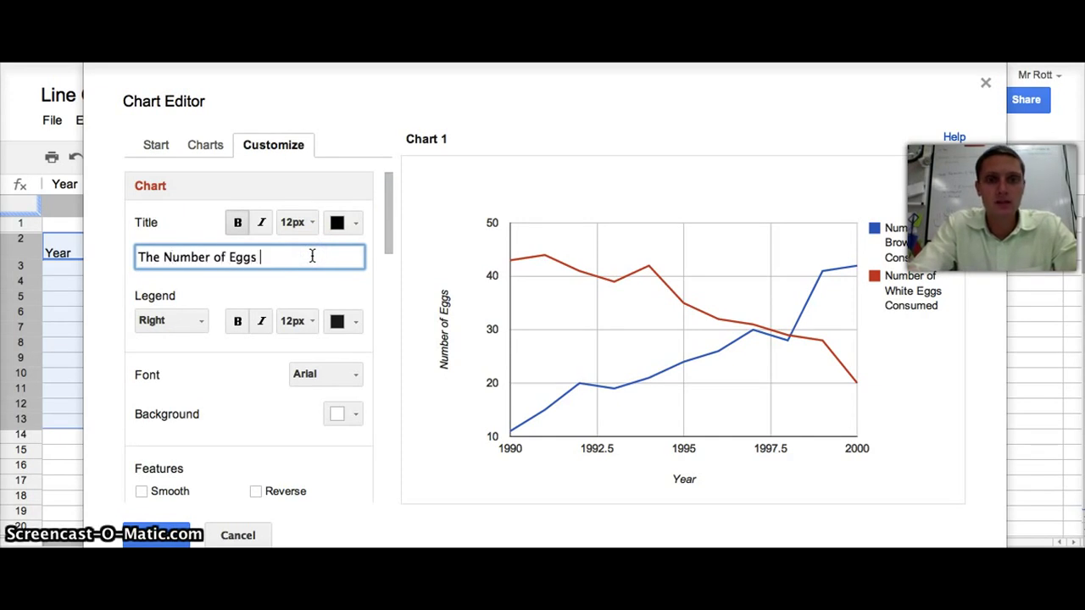
{"action": "type", "text": "consumed"}
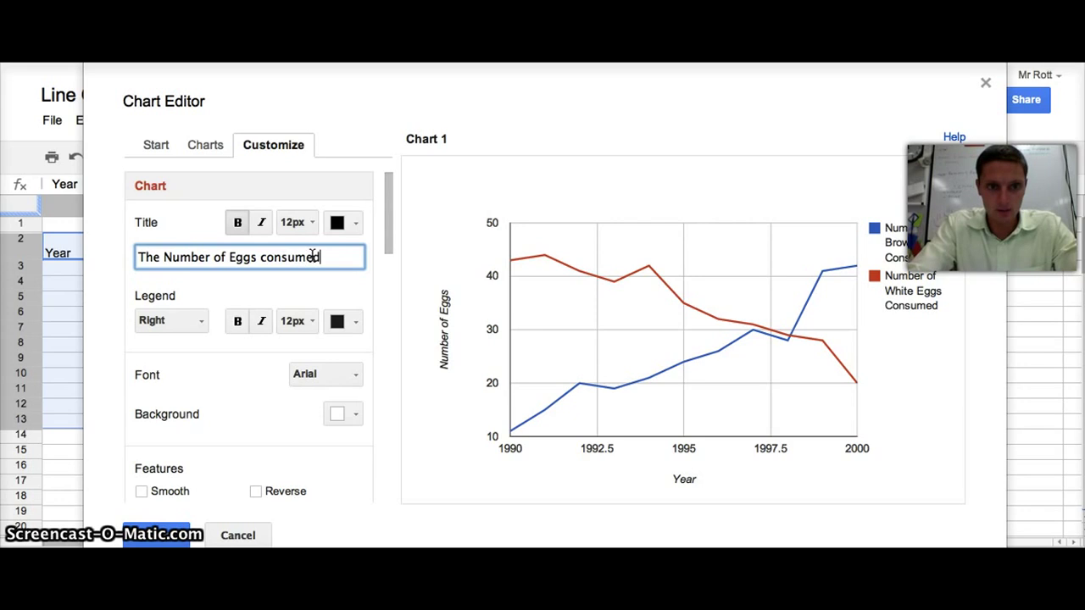
{"action": "type", "text": " per Year"}
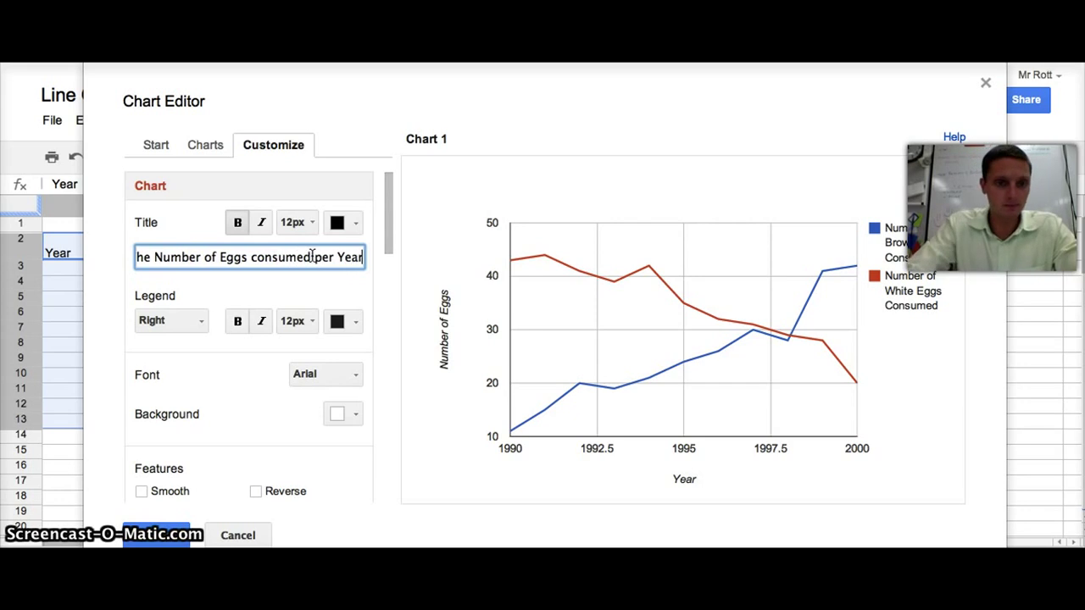
{"action": "left_click", "coordinate": [393, 227]}
{"action": "left_click", "coordinate": [729, 432]}
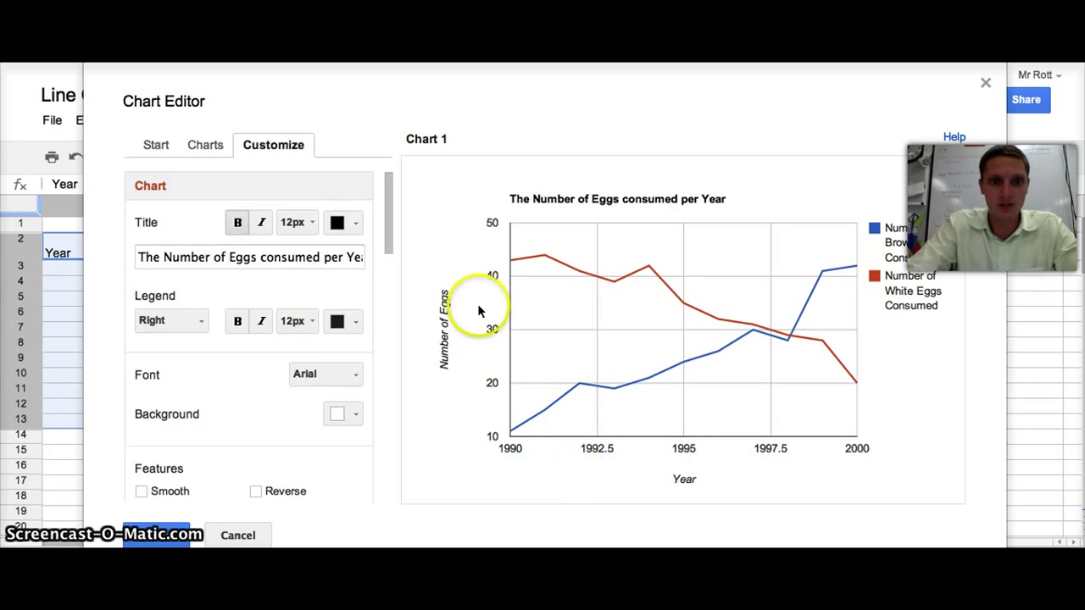
{"action": "left_click_drag", "start_coordinate": [386, 244], "coordinate": [382, 325]}
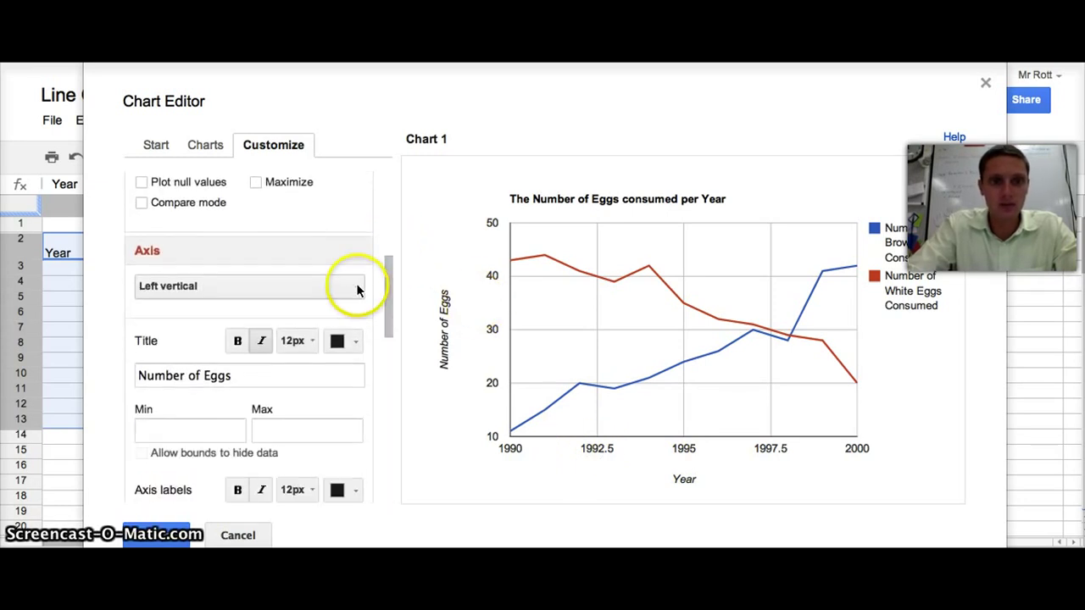
Set the horizontal axis to 6 major gridlines, after trying 4 and 8, so years step by 2.
{"action": "left_click", "coordinate": [357, 287]}
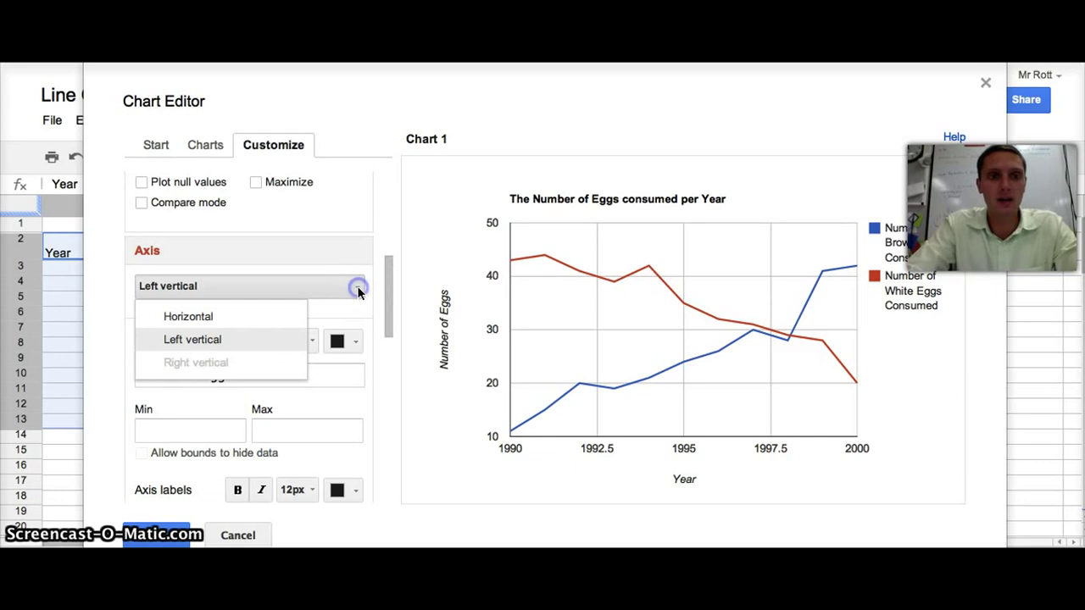
{"action": "left_click", "coordinate": [284, 315]}
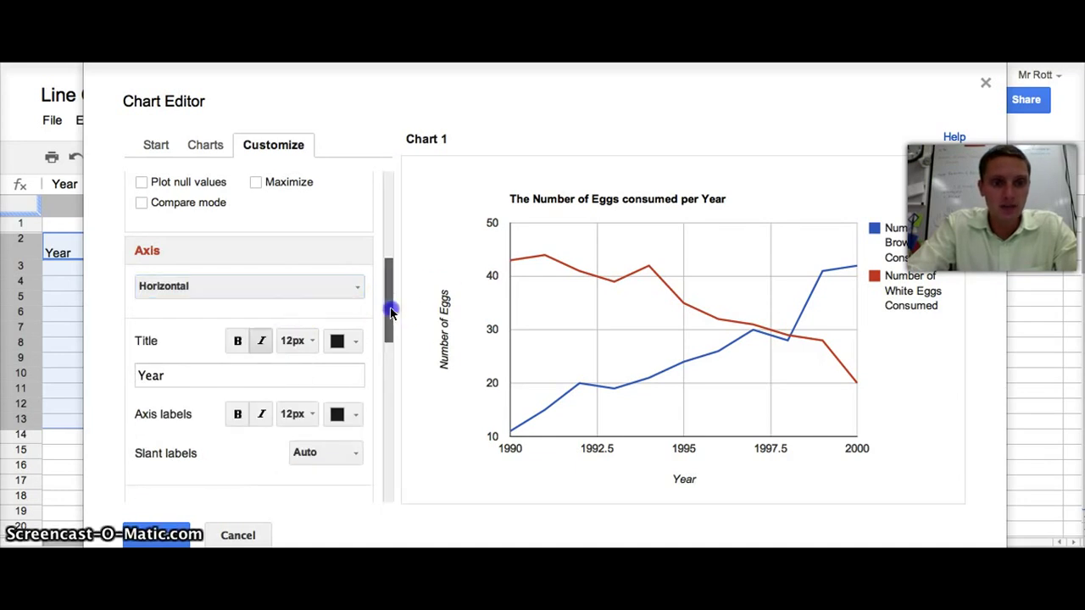
{"action": "left_click_drag", "start_coordinate": [387, 310], "coordinate": [388, 351]}
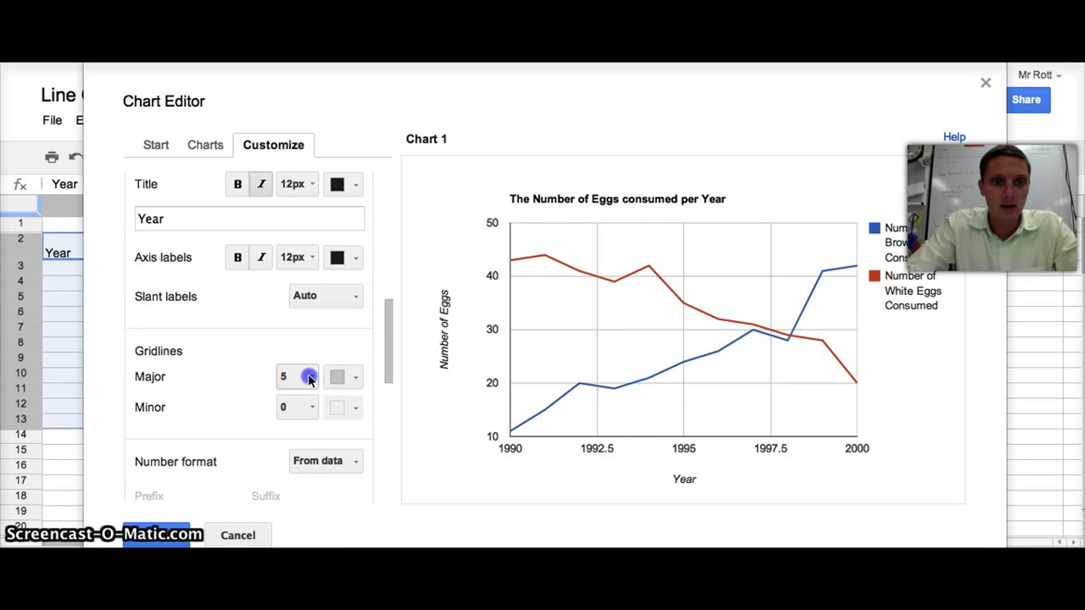
{"action": "left_click", "coordinate": [309, 376]}
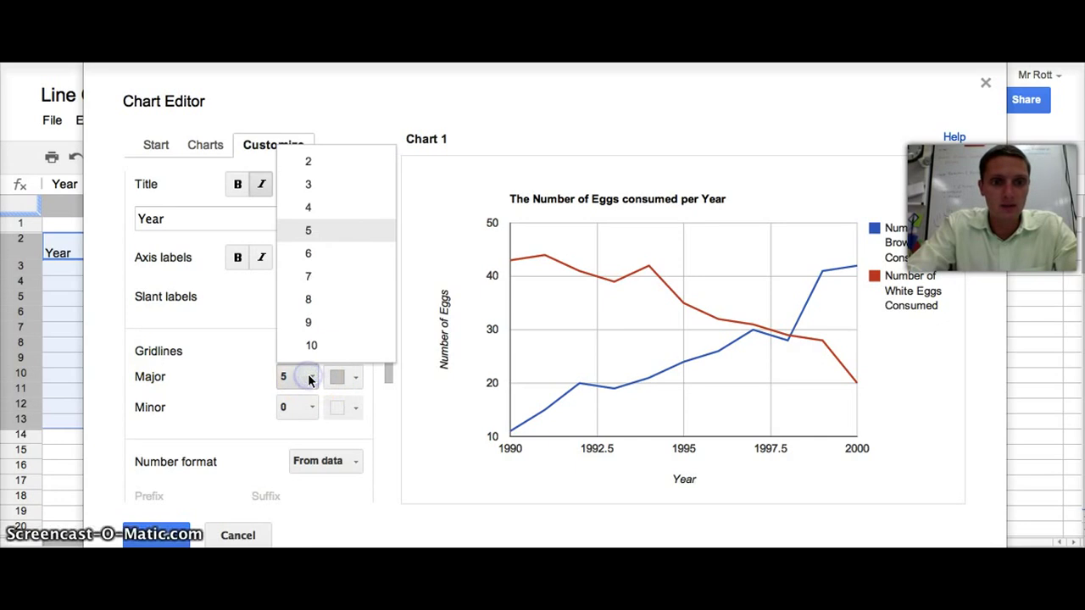
{"action": "left_click", "coordinate": [314, 212]}
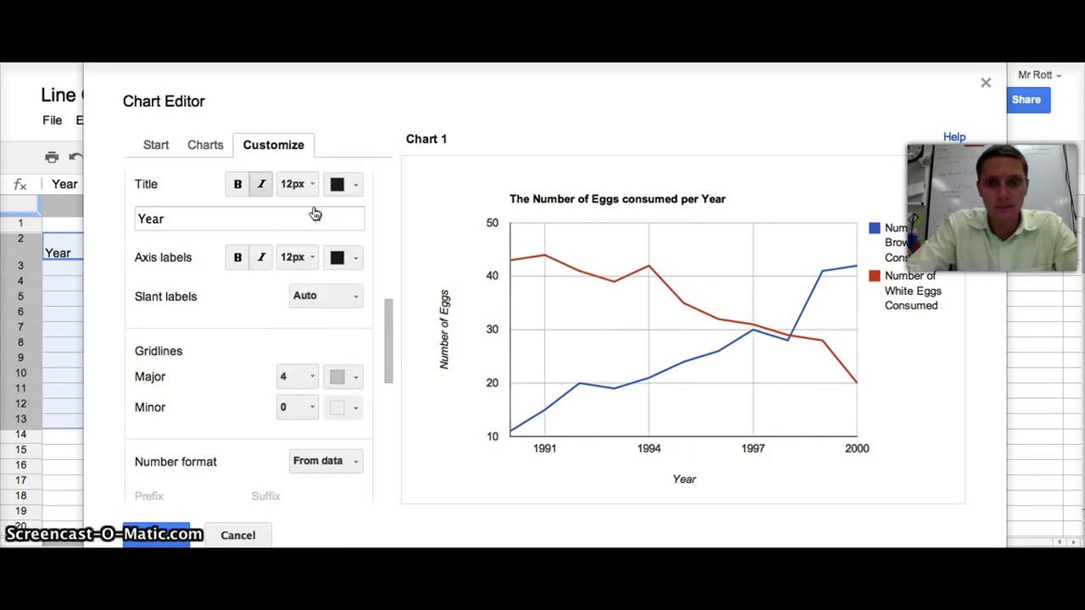
{"action": "left_click", "coordinate": [312, 377]}
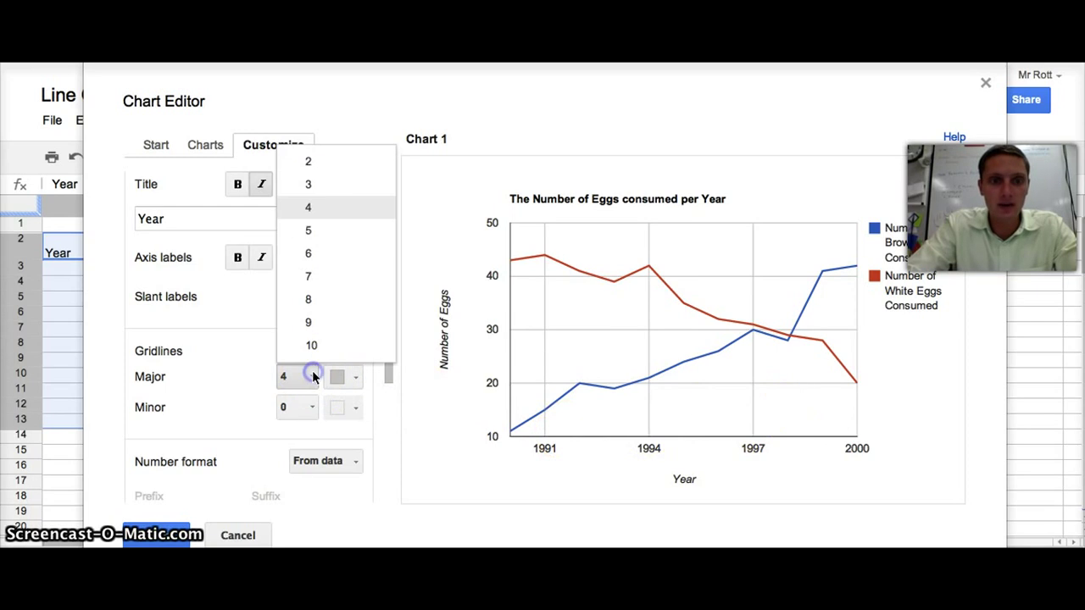
{"action": "left_click", "coordinate": [323, 252]}
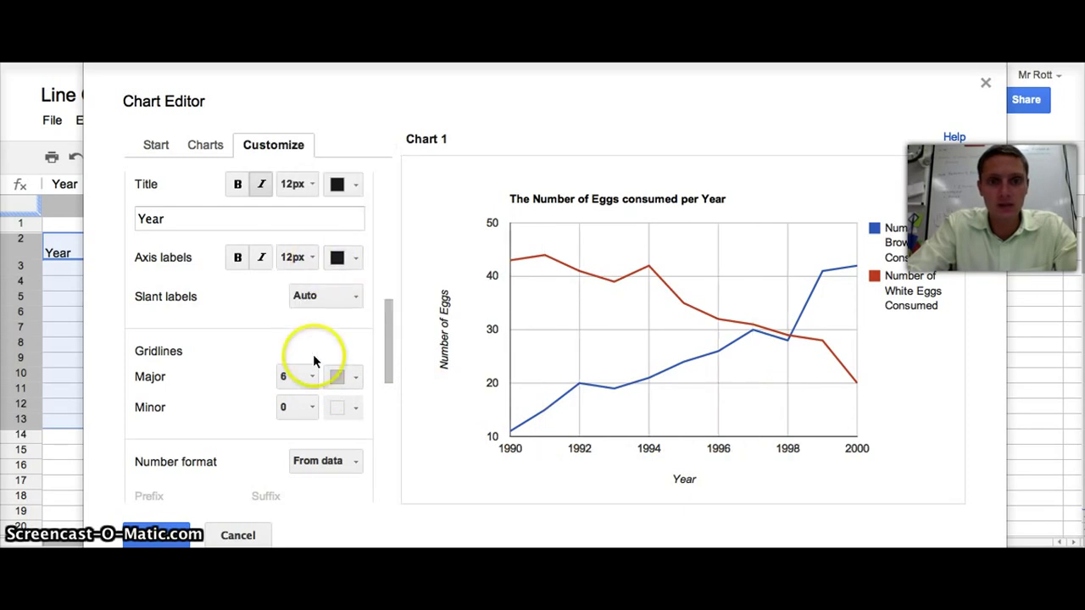
{"action": "left_click", "coordinate": [312, 383]}
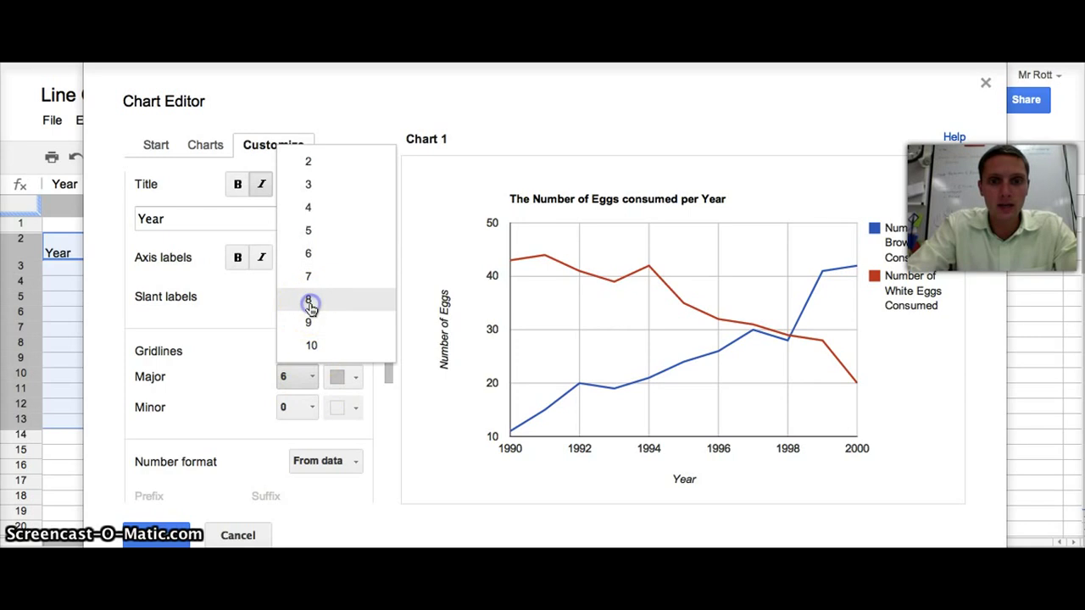
{"action": "left_click", "coordinate": [311, 305]}
{"action": "left_click", "coordinate": [311, 378]}
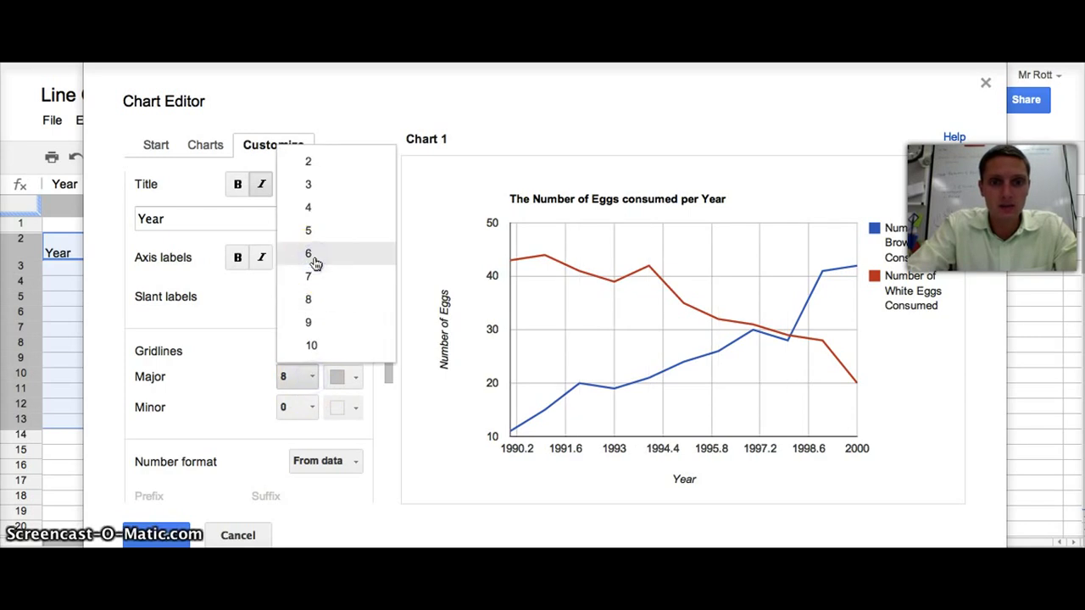
{"action": "left_click", "coordinate": [311, 253]}
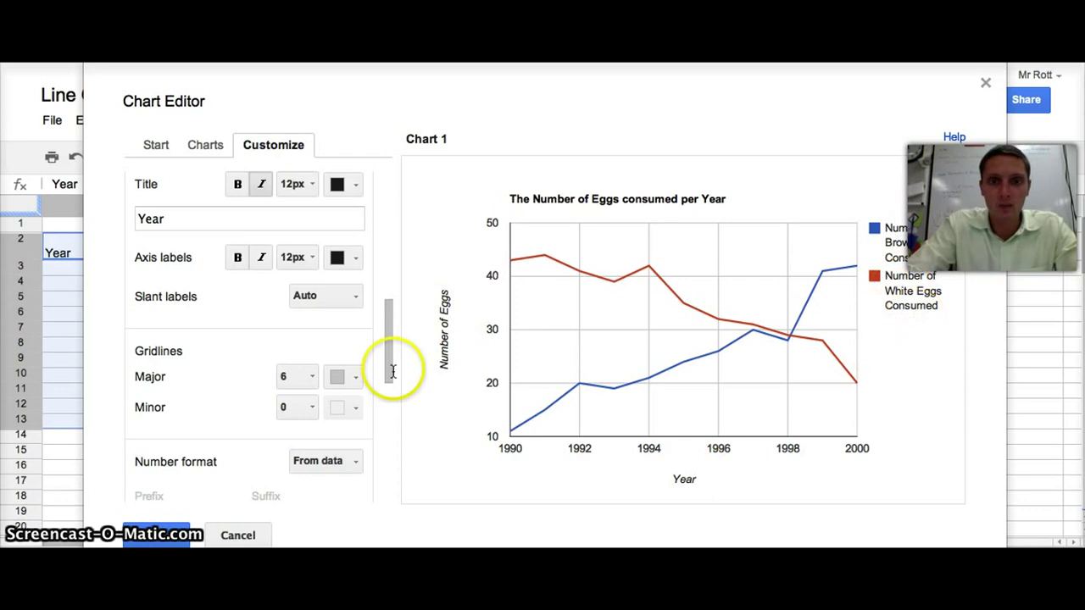
{"action": "left_click_drag", "start_coordinate": [387, 368], "coordinate": [381, 499]}
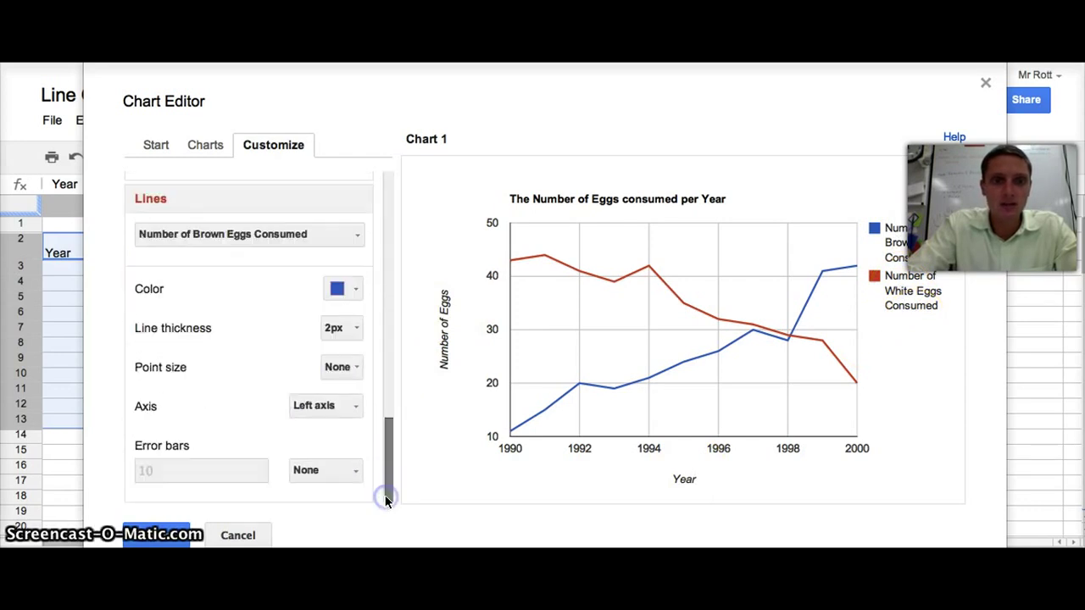
Colour the Brown Eggs line dark green and the White Eggs line gold, then update the chart.
{"action": "left_click", "coordinate": [355, 290]}
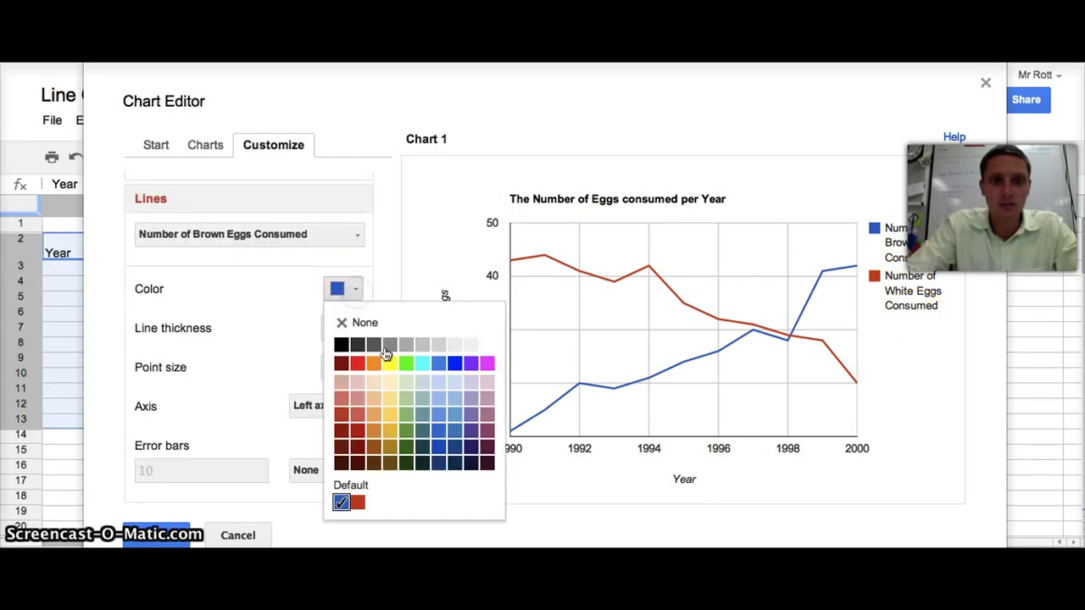
{"action": "left_click", "coordinate": [406, 447]}
{"action": "left_click", "coordinate": [353, 235]}
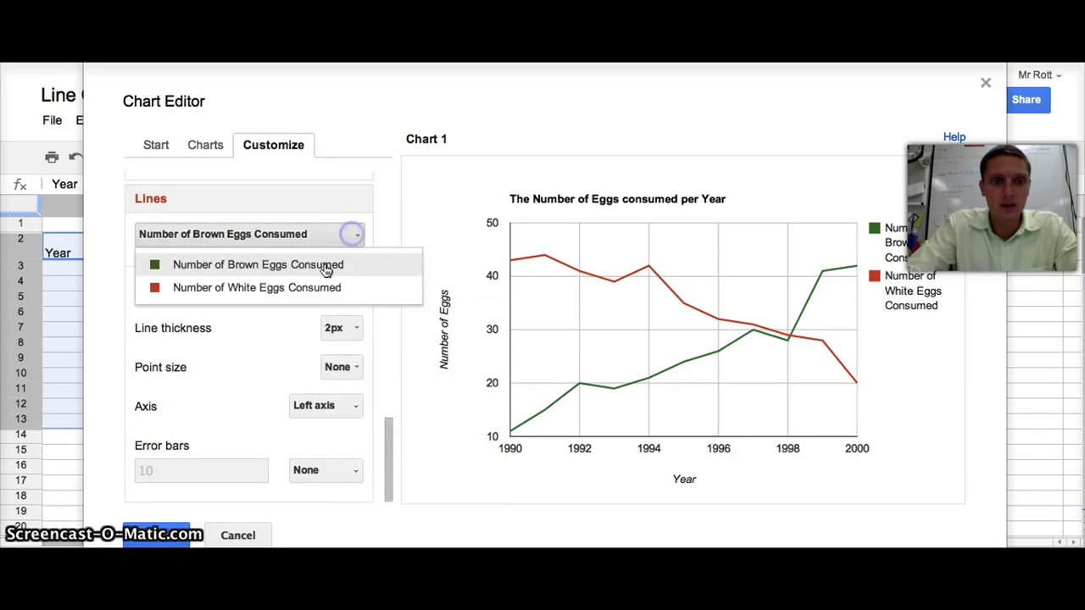
{"action": "left_click", "coordinate": [314, 287]}
{"action": "left_click", "coordinate": [345, 289]}
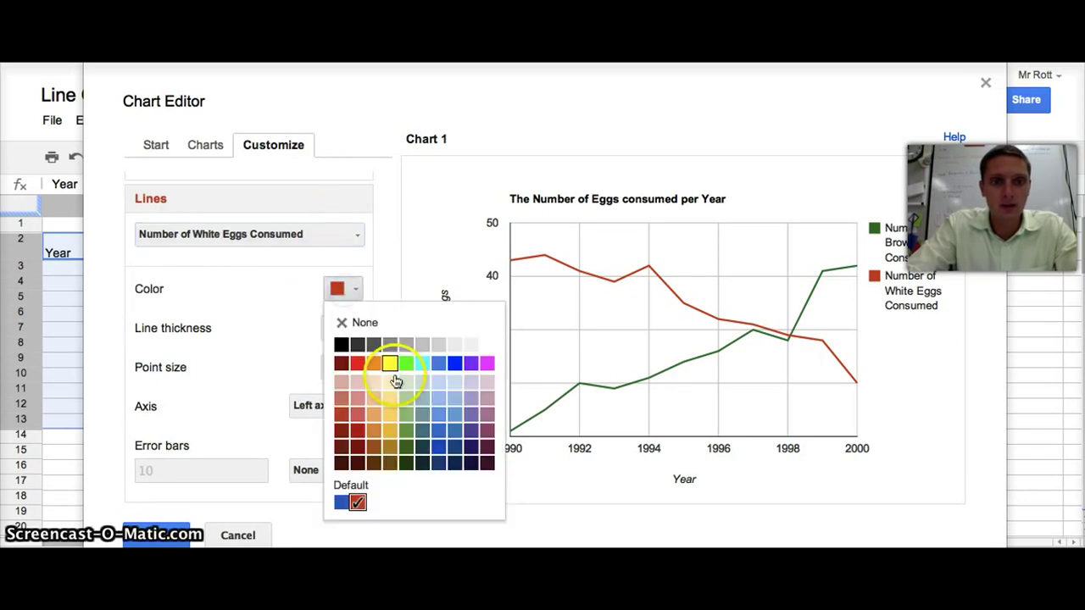
{"action": "left_click", "coordinate": [395, 431]}
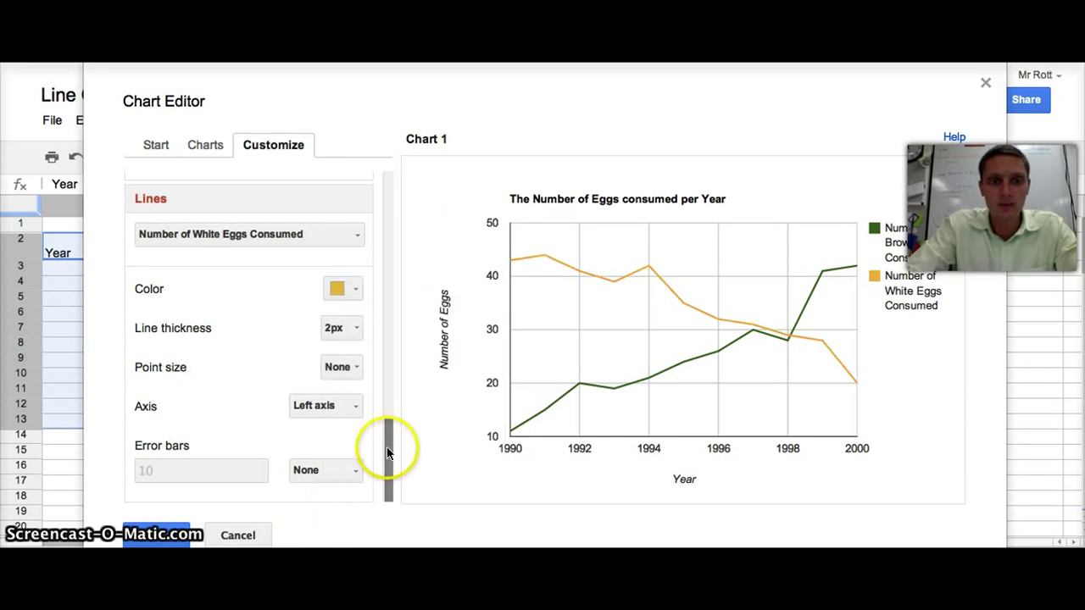
{"action": "left_click", "coordinate": [161, 535]}
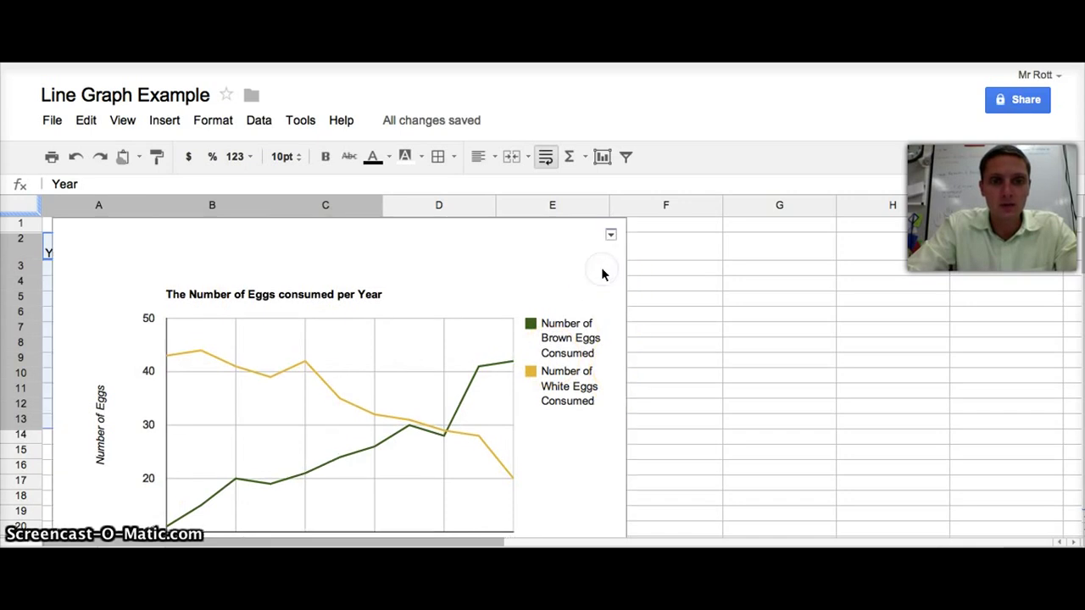
Open the egg chart's options menu and dismiss it without choosing anything.
{"action": "left_click", "coordinate": [610, 238]}
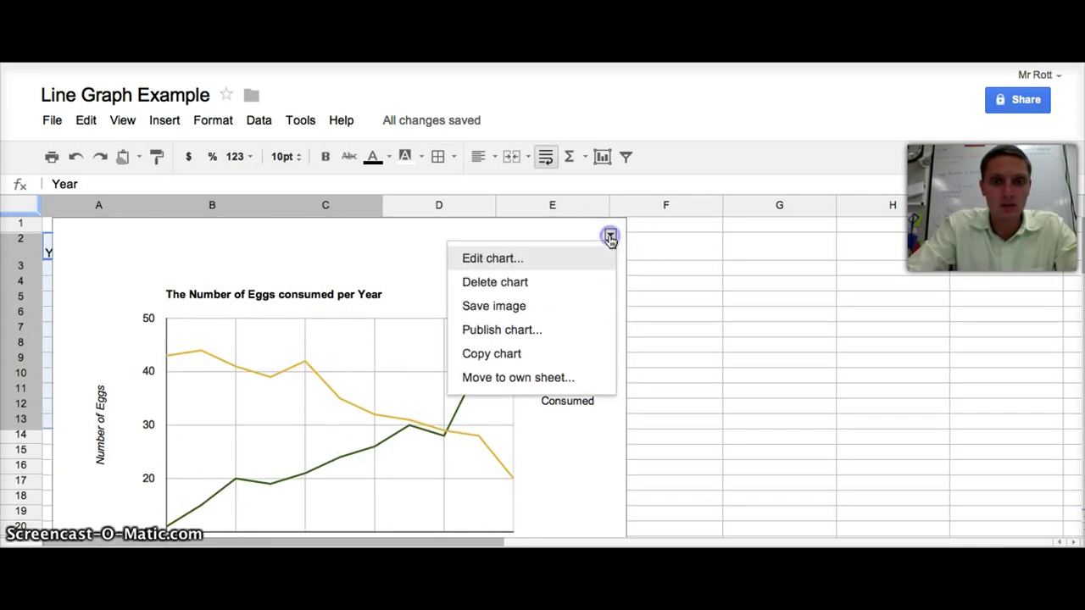
{"action": "left_click", "coordinate": [505, 259]}
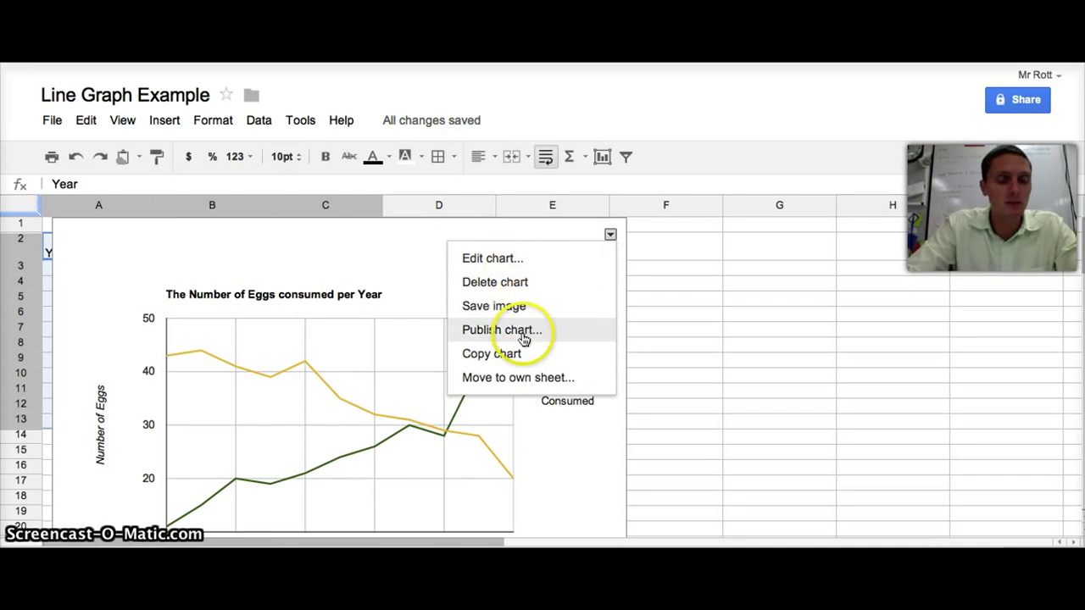
{"action": "left_click", "coordinate": [694, 319]}
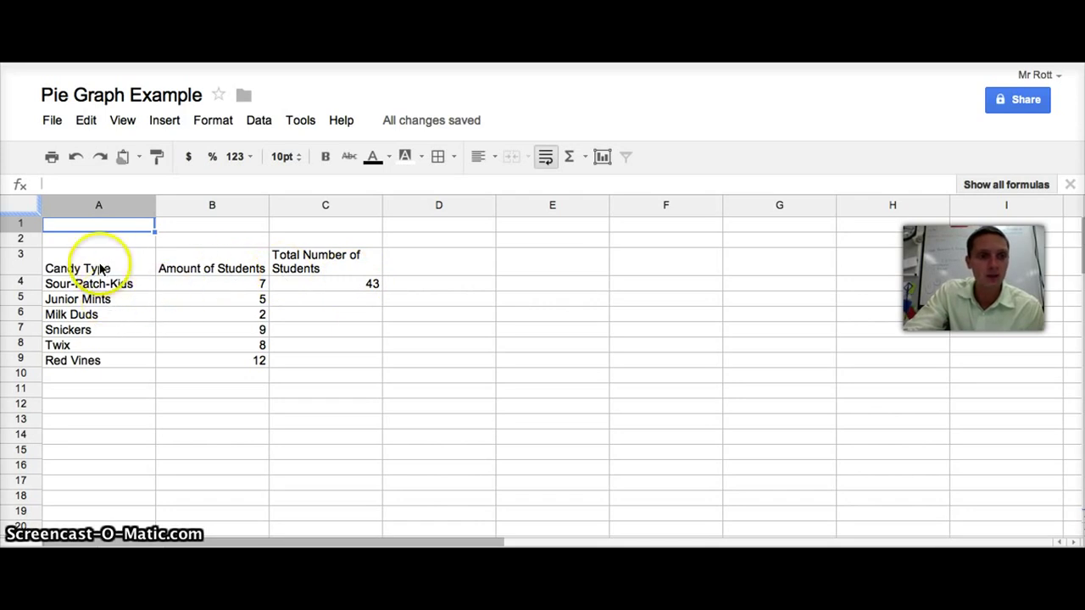
Select the candy data in A3:B9 and insert a chart, keeping the recommended pie chart.
{"action": "left_click_drag", "start_coordinate": [100, 269], "coordinate": [240, 364]}
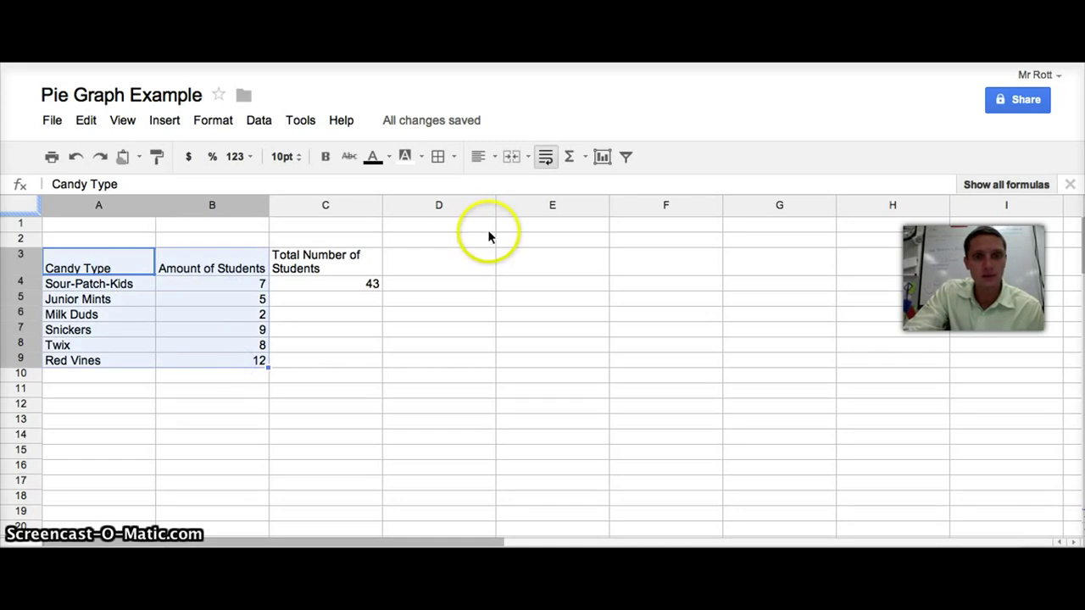
{"action": "left_click", "coordinate": [603, 158]}
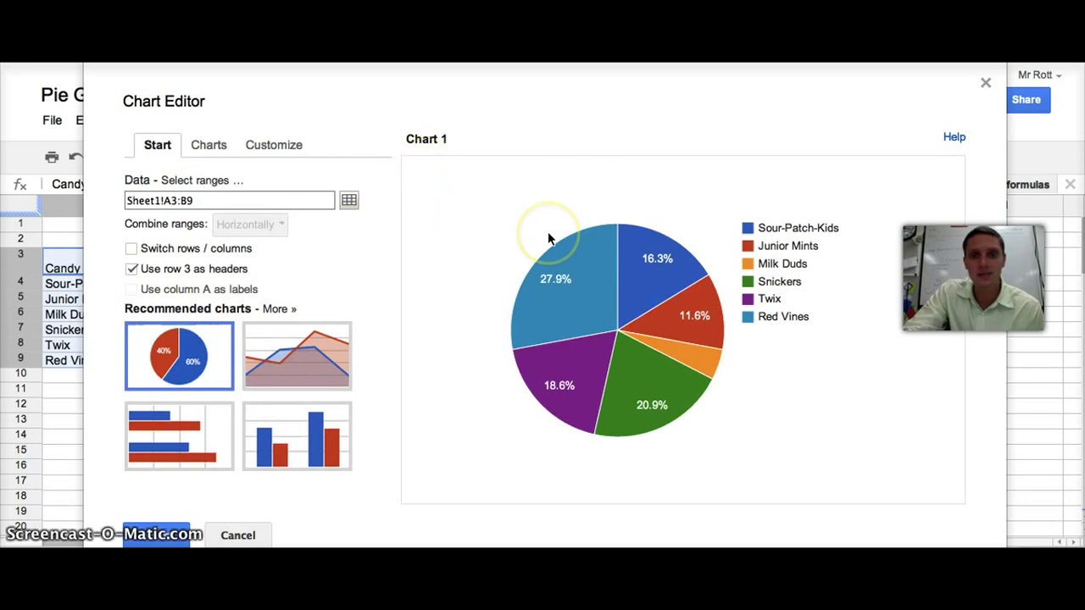
{"action": "mouse_move", "coordinate": [573, 277]}
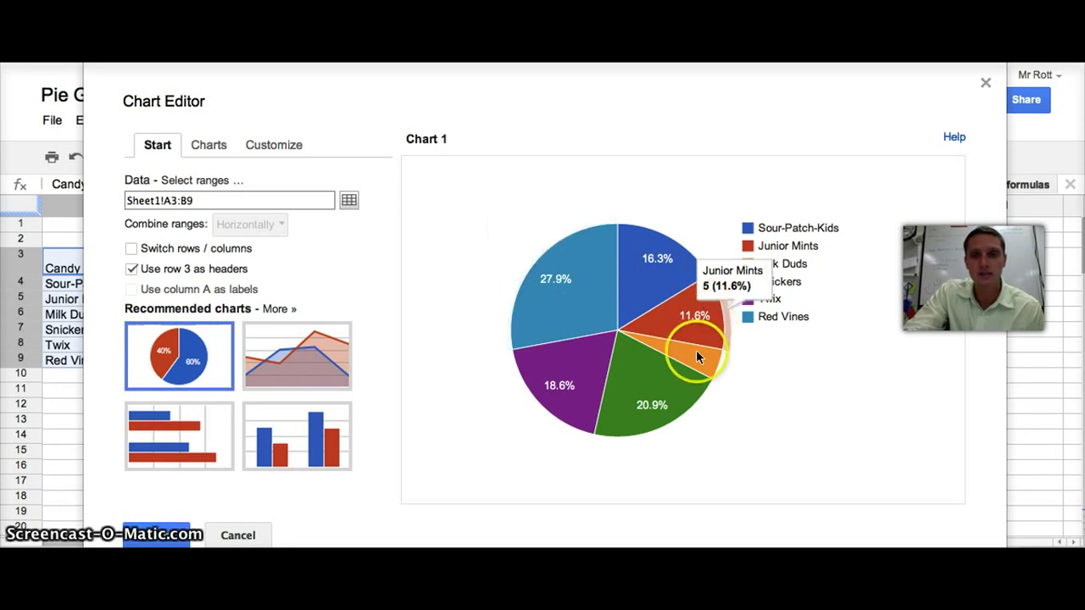
{"action": "mouse_move", "coordinate": [696, 350]}
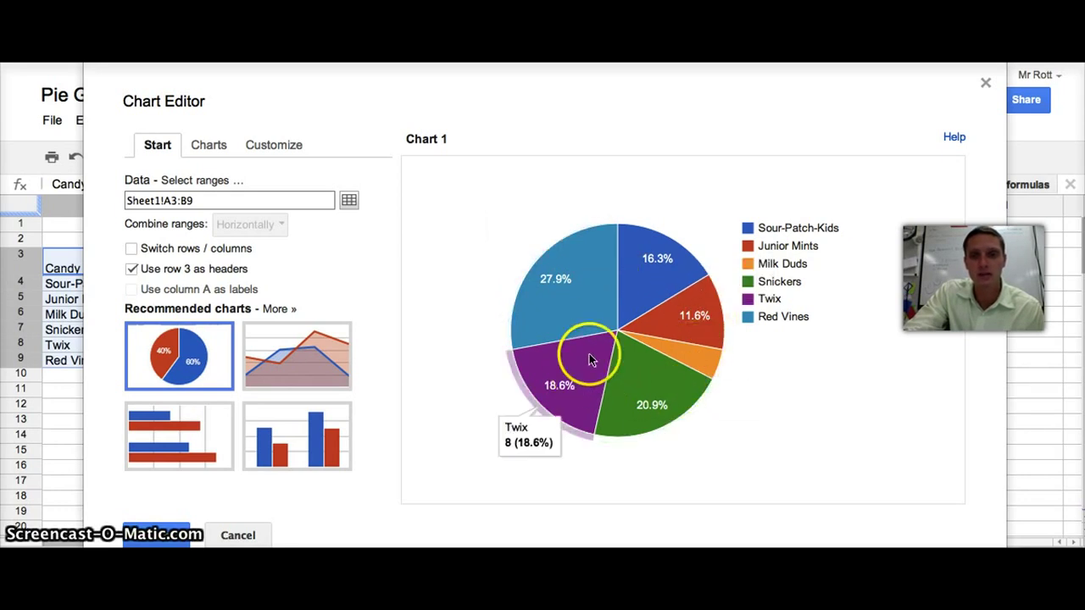
{"action": "mouse_move", "coordinate": [665, 276]}
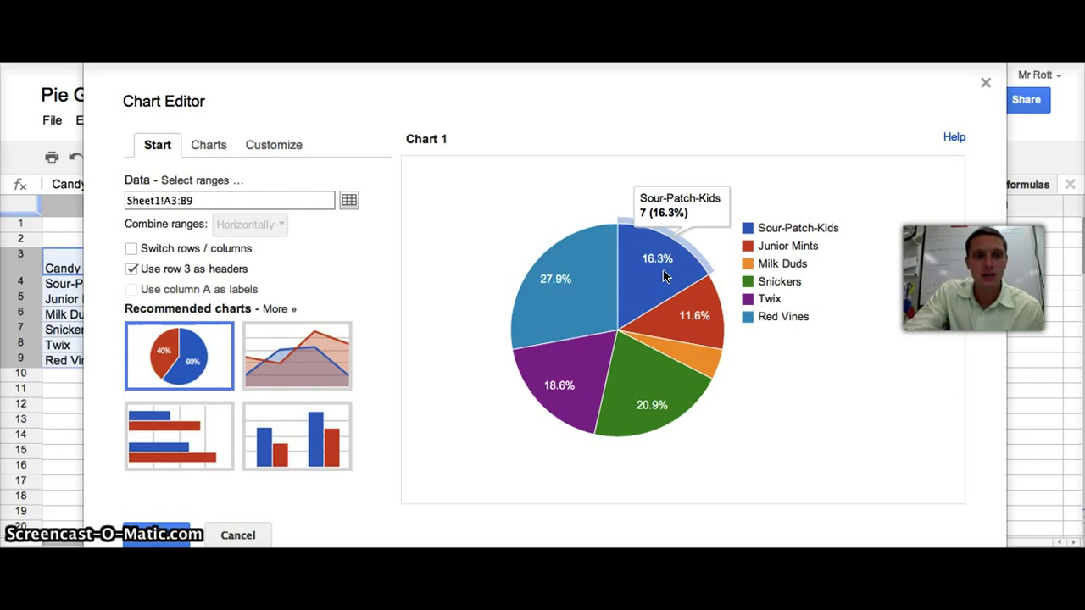
Enter 'Number of students who prefer different candy types' as the pie chart's title under Customize.
{"action": "left_click", "coordinate": [274, 149]}
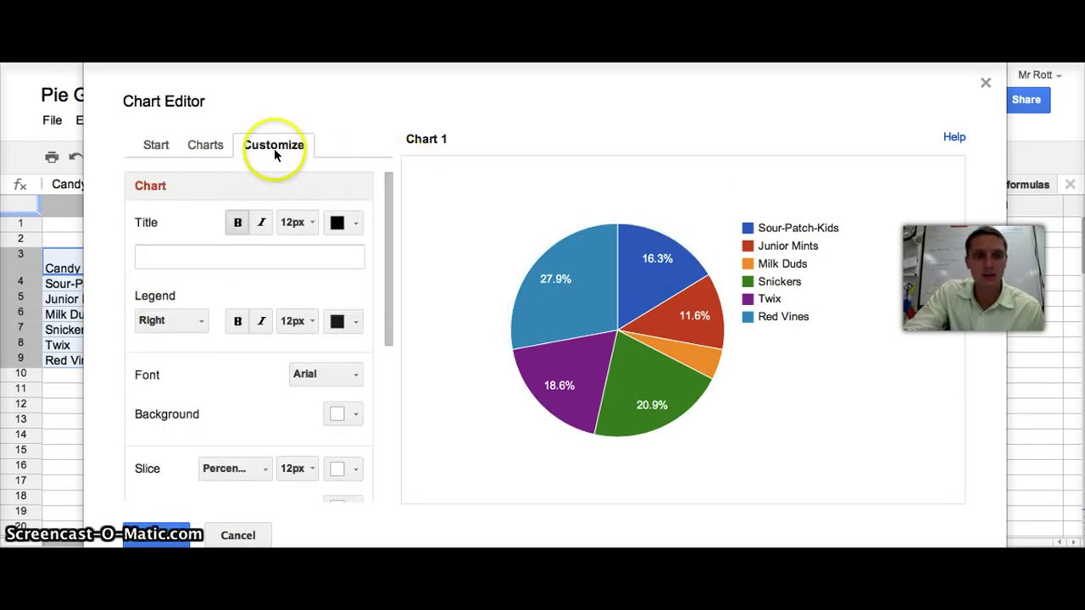
{"action": "left_click", "coordinate": [265, 254]}
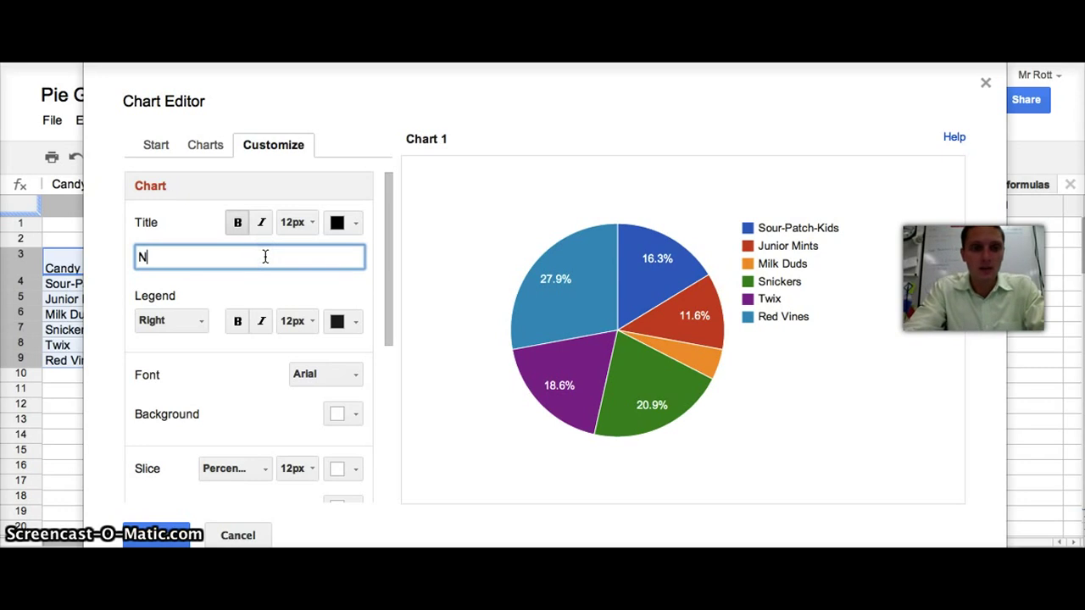
{"action": "type", "text": "Number of students w"}
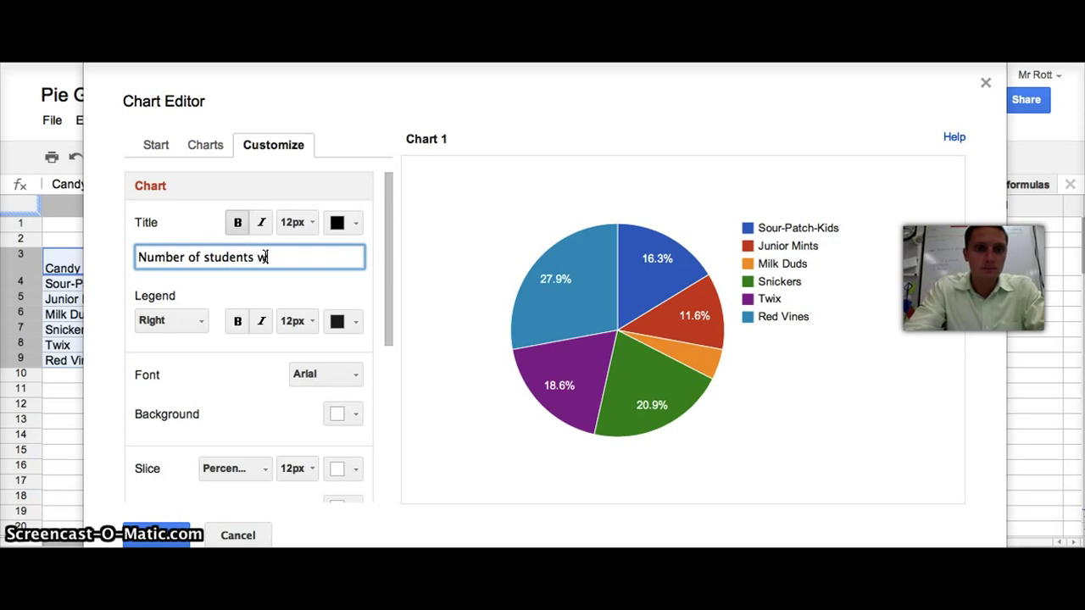
{"action": "type", "text": "ho prefer di"}
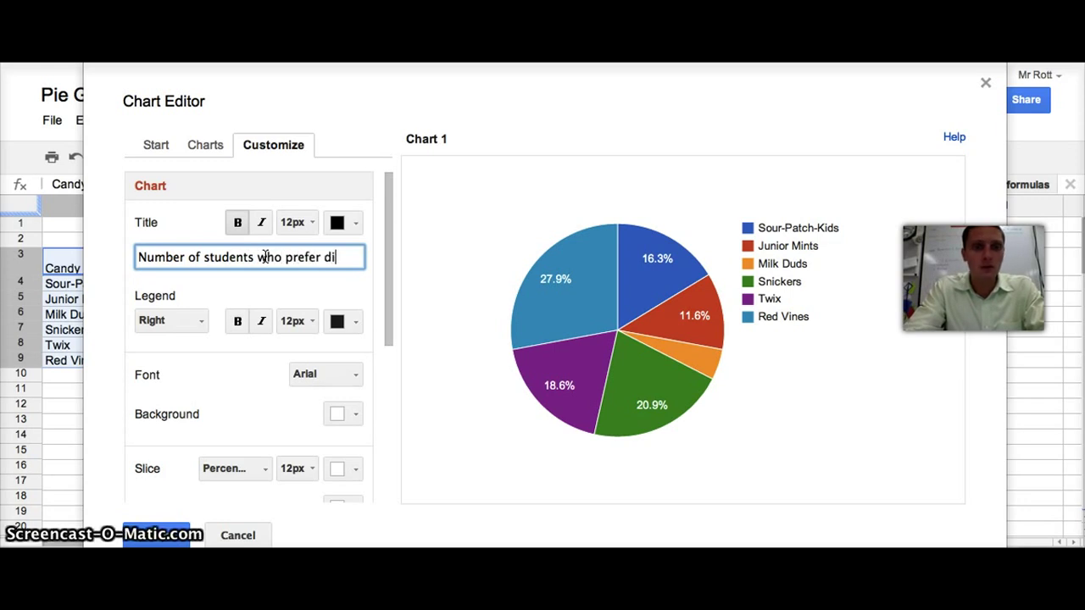
{"action": "type", "text": "fferent cany"}
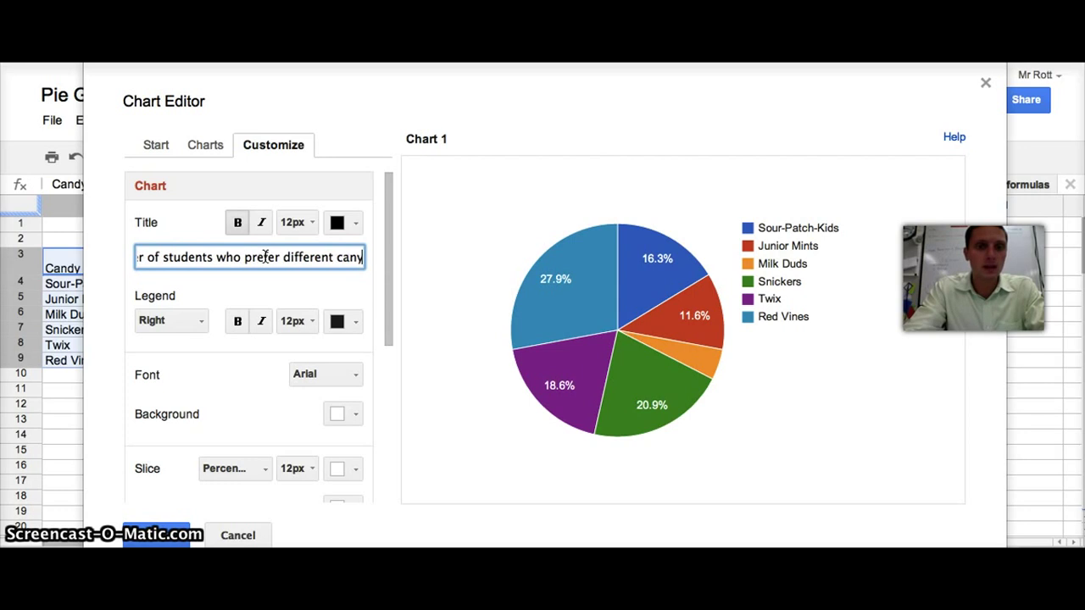
{"action": "key", "text": "BackSpace"}
{"action": "type", "text": "dy types"}
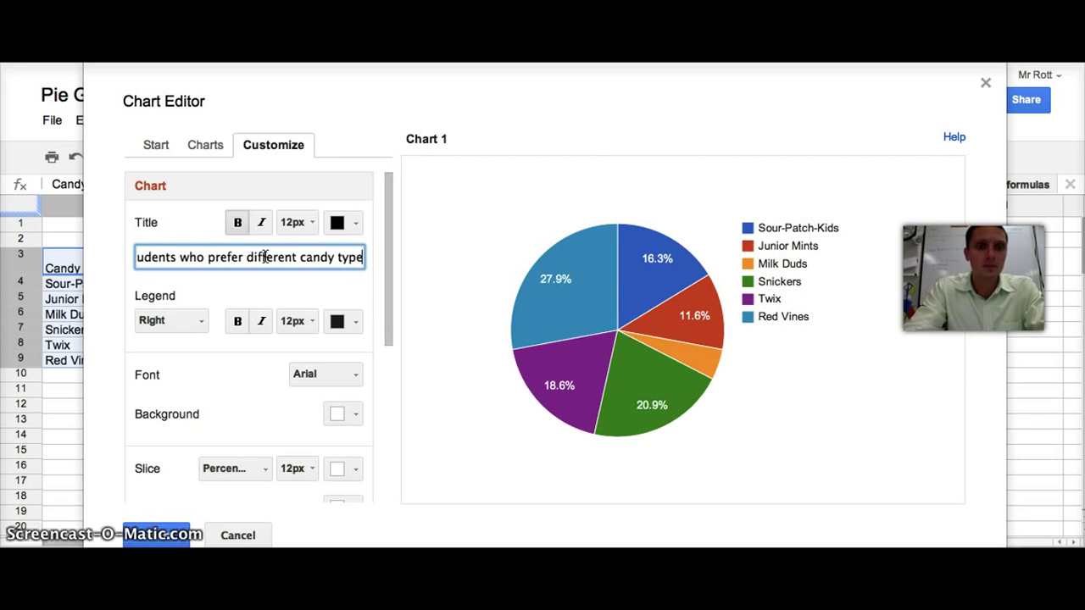
{"action": "left_click", "coordinate": [347, 260]}
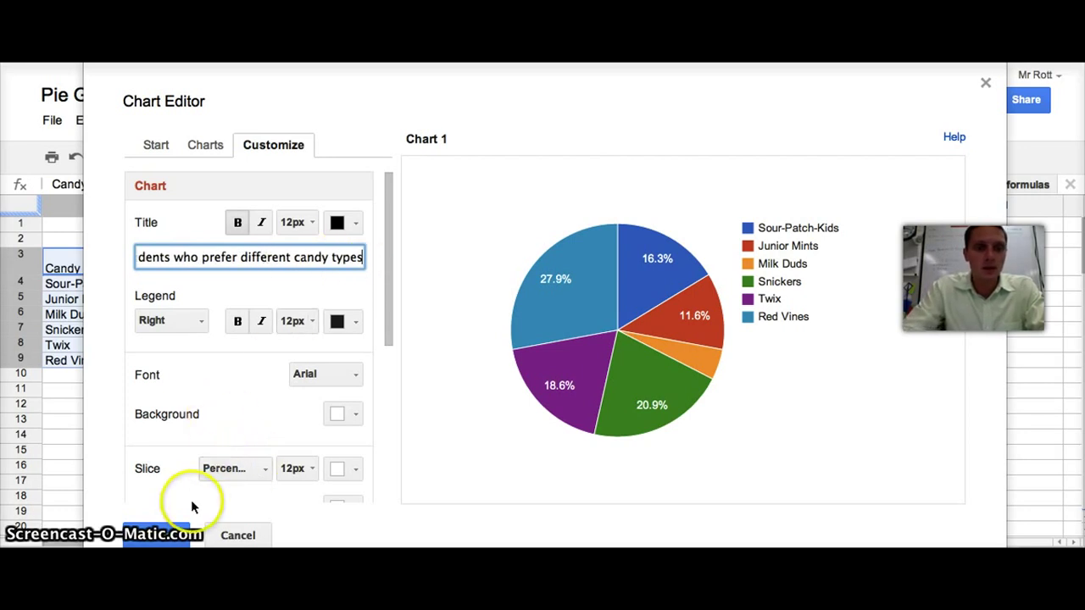
{"action": "left_click", "coordinate": [470, 253]}
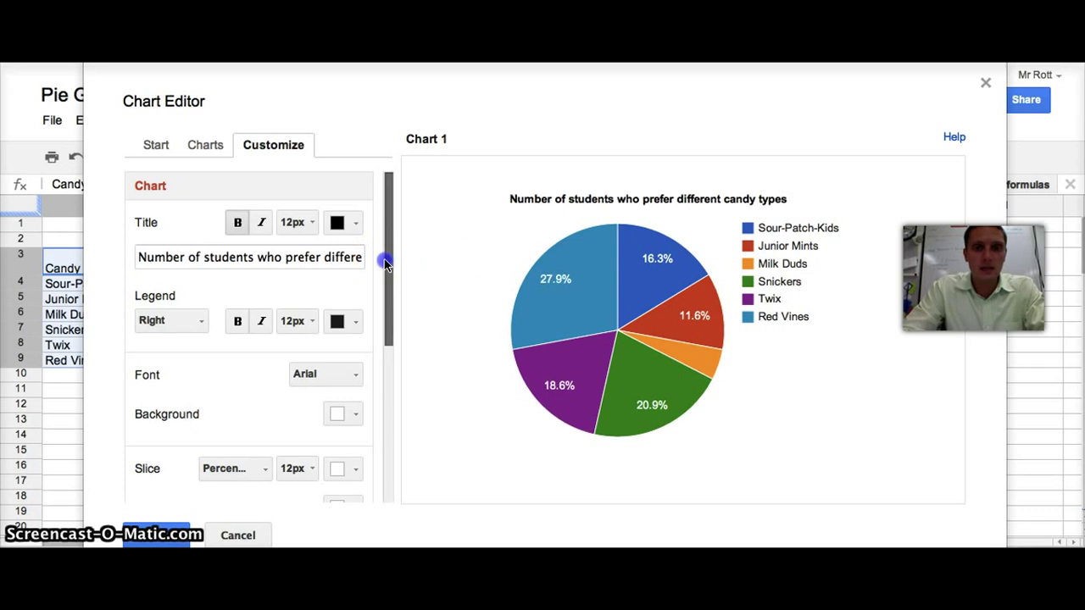
{"action": "left_click_drag", "start_coordinate": [388, 260], "coordinate": [382, 488]}
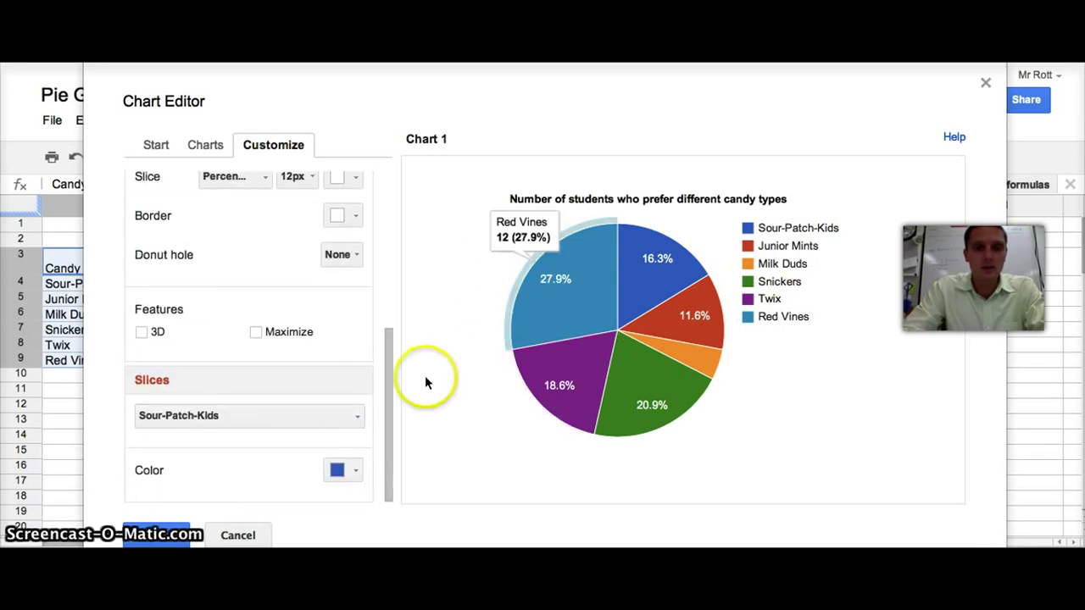
{"action": "left_click_drag", "start_coordinate": [390, 390], "coordinate": [407, 222]}
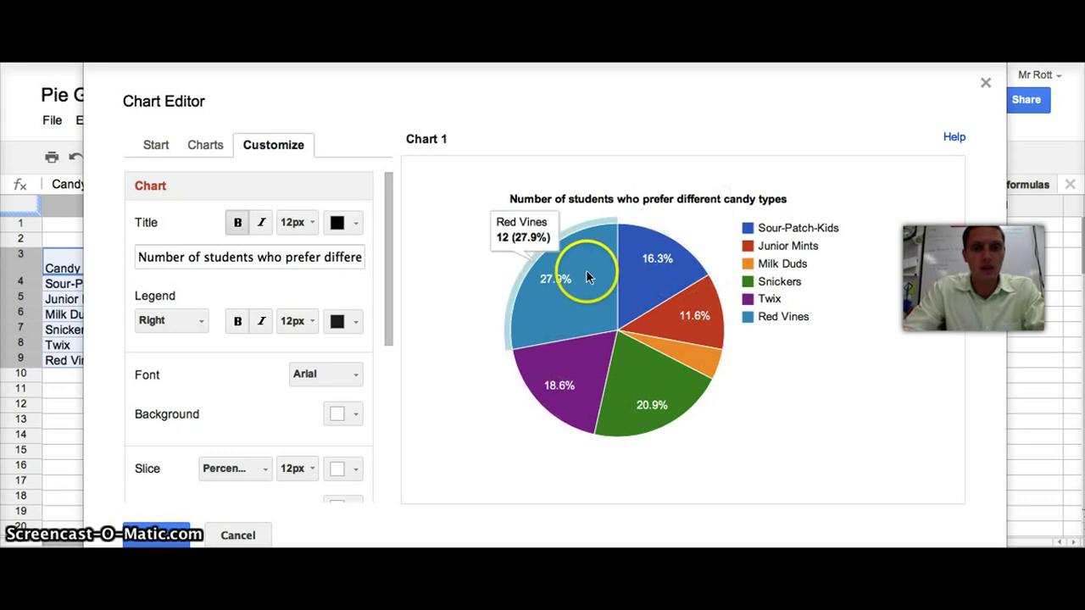
Place the titled candy pie chart over the table, then open and close its options menu.
{"action": "left_click", "coordinate": [157, 536]}
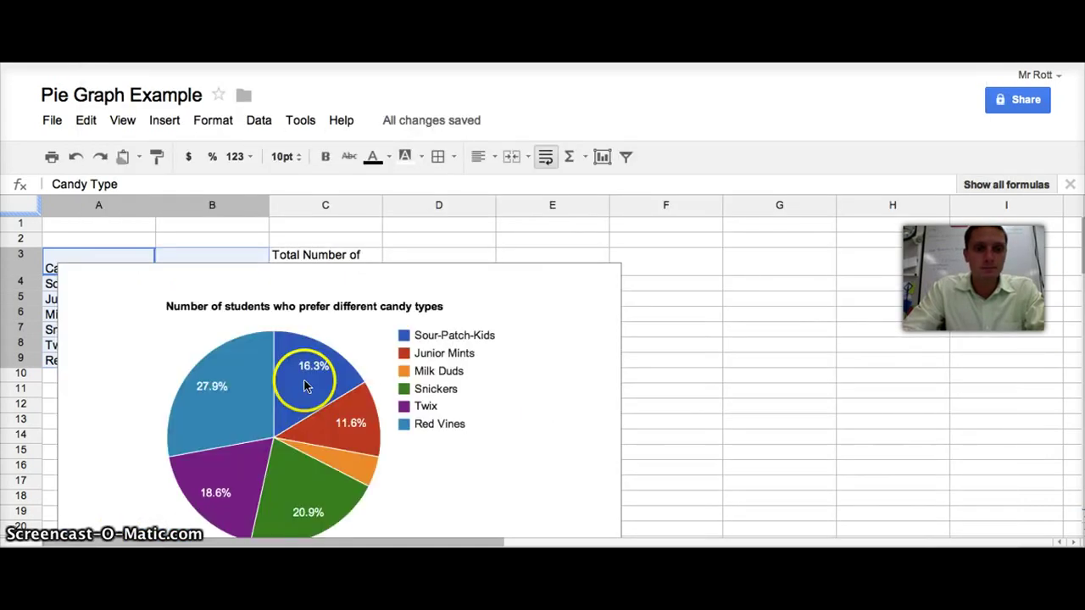
{"action": "left_click", "coordinate": [592, 272]}
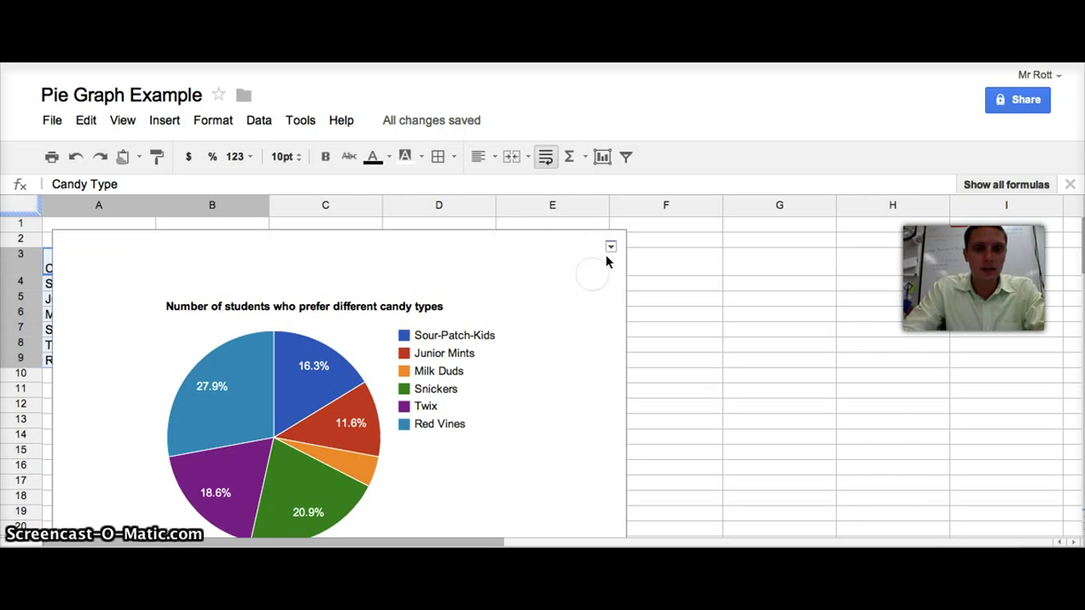
{"action": "left_click", "coordinate": [611, 247]}
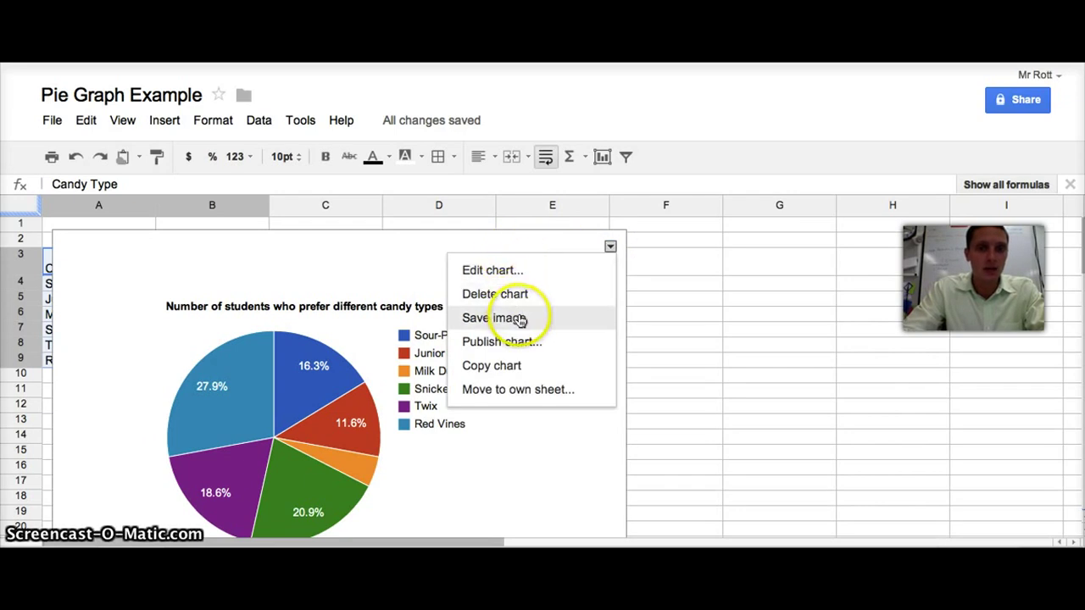
{"action": "left_click", "coordinate": [681, 323]}
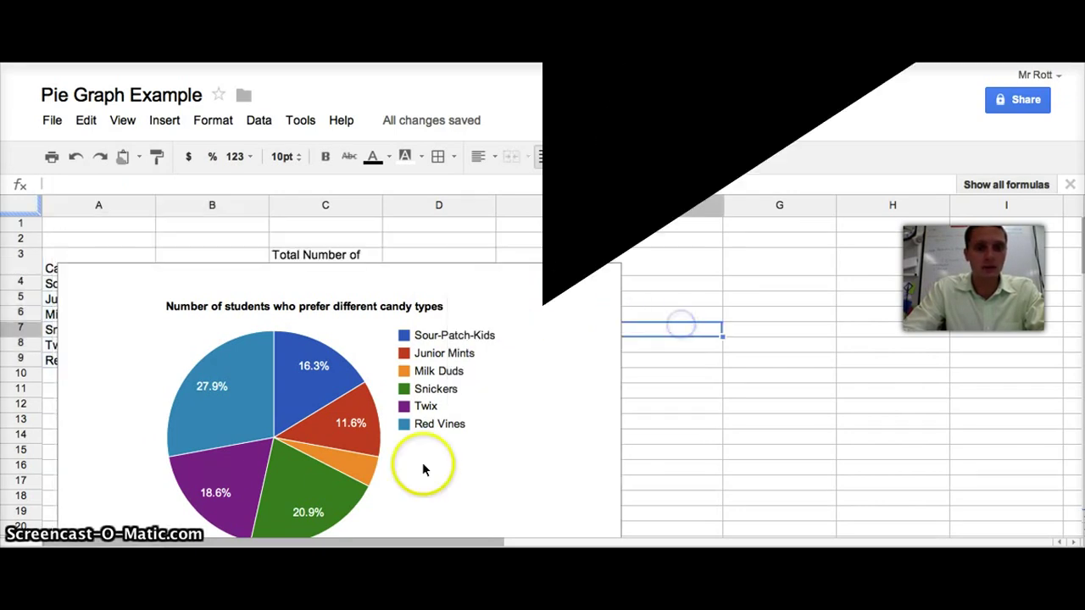